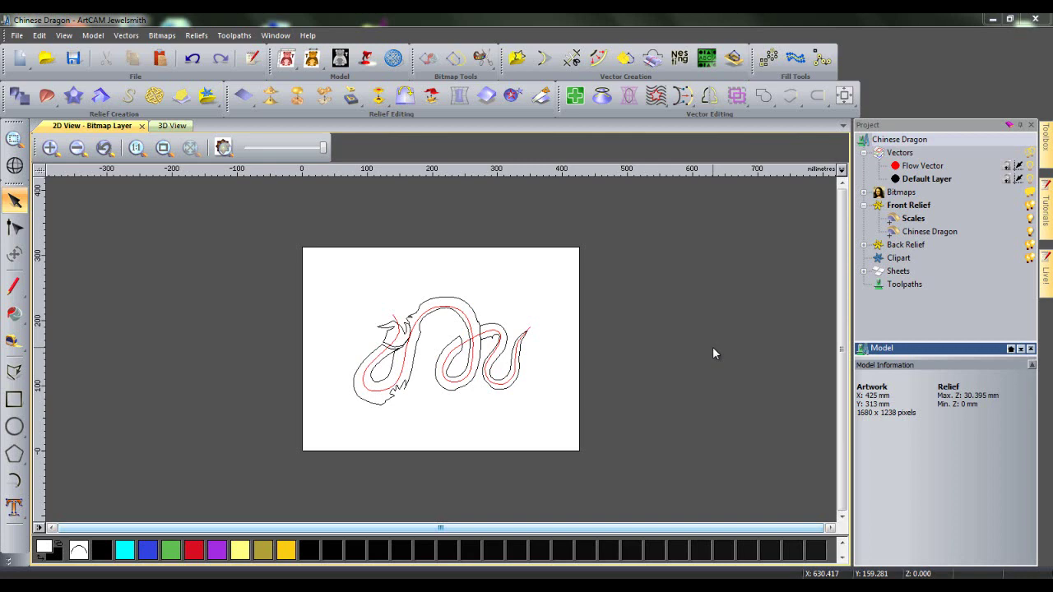
# - Switch to the rendered 3D view of the Chinese Dragon relief with F3
pyautogui.press('F3')
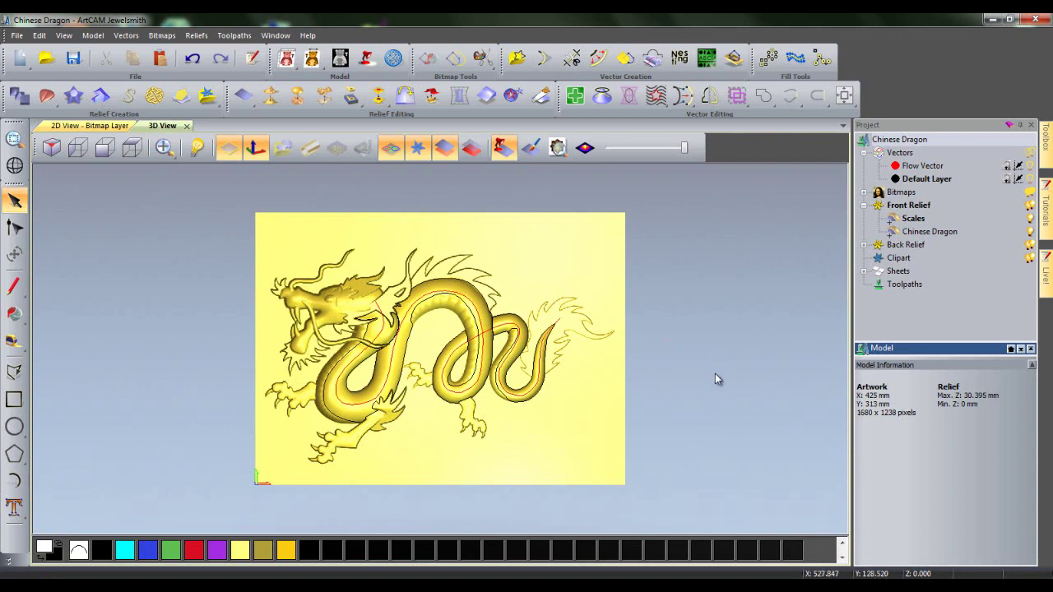
# - Preview the relief in plain white shading, then restore the yellow material shading
pyautogui.click(558, 150)
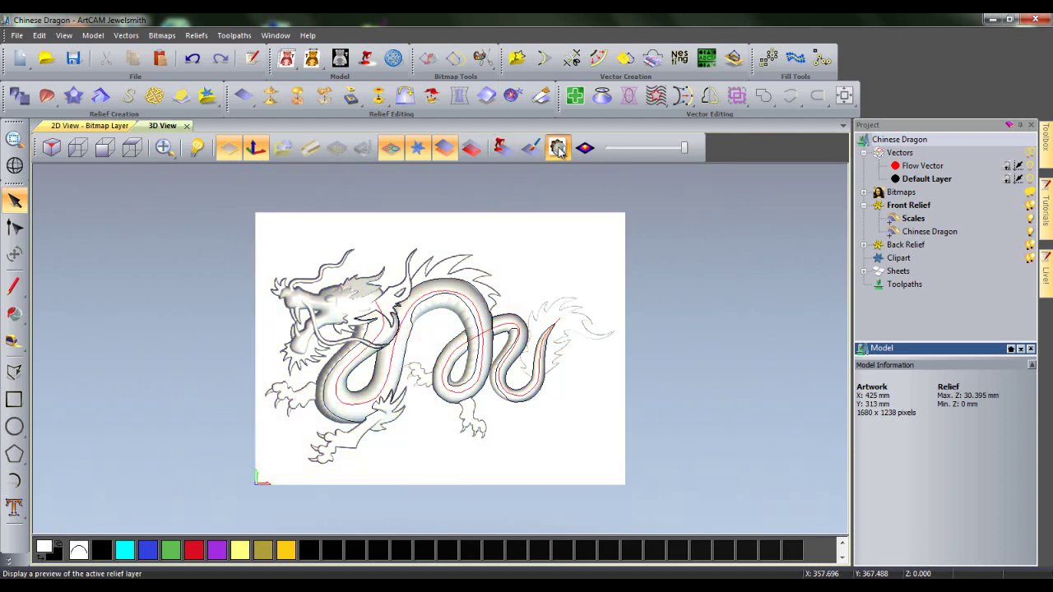
pyautogui.click(501, 148)
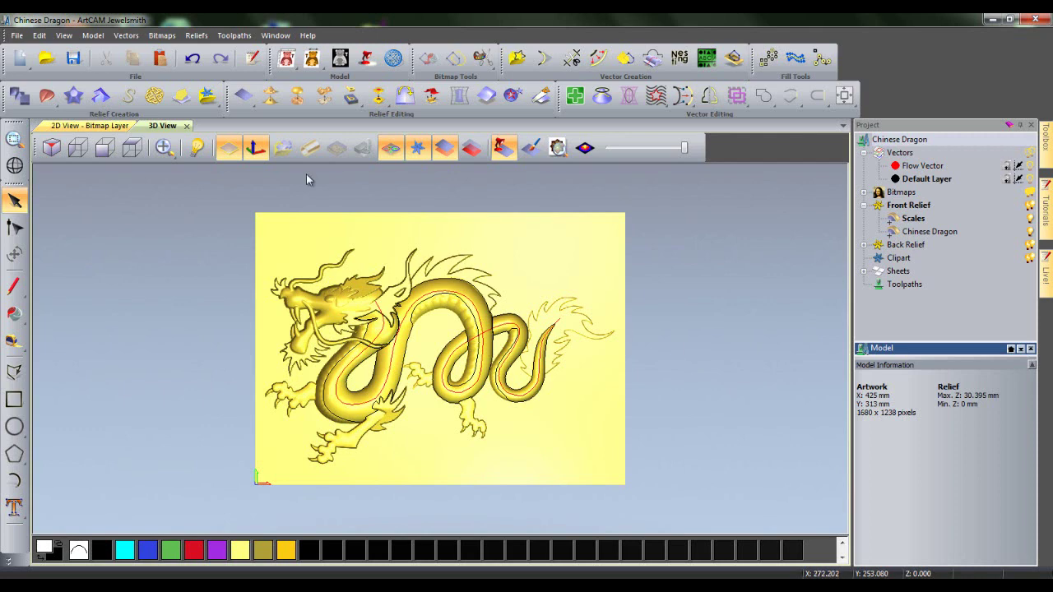
# - Drag a Dragon Scale clipart from the Relief Clipart Library onto the dragon's body
pyautogui.click(210, 96)
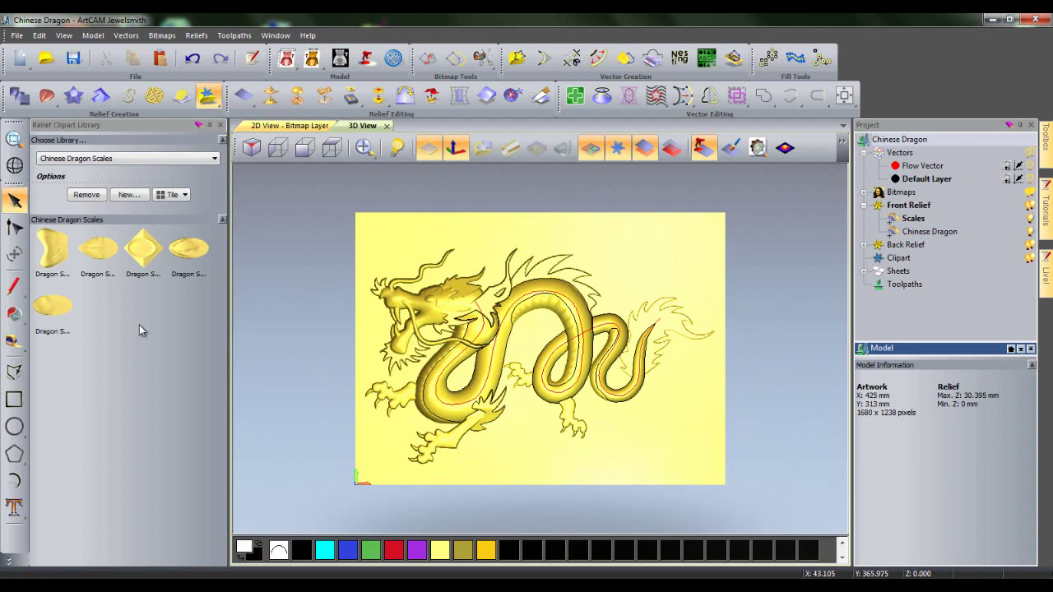
pyautogui.moveTo(52, 306); pyautogui.dragTo(642, 250)
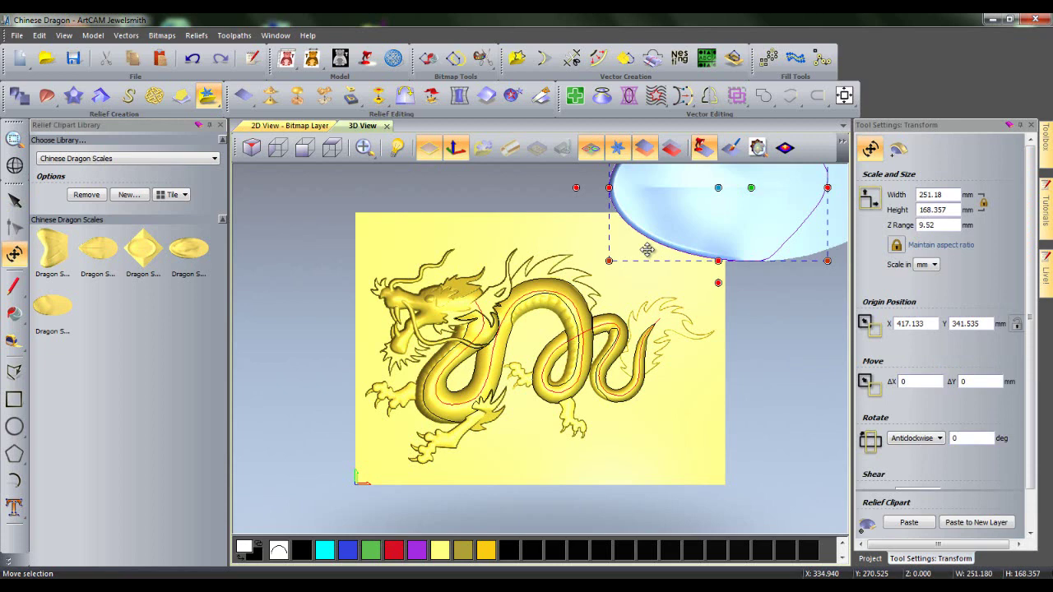
pyautogui.moveTo(695, 225); pyautogui.dragTo(561, 317)
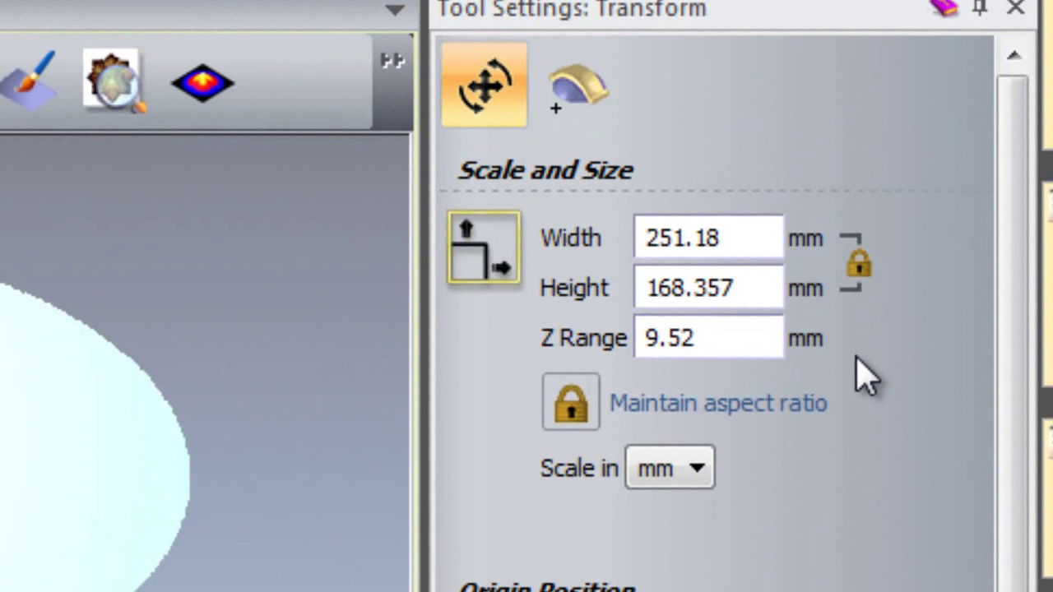
# - Resize the scale clipart to 4 mm high (5.968 mm wide) with 1 mm Z range, aspect locked
pyautogui.click(564, 419)
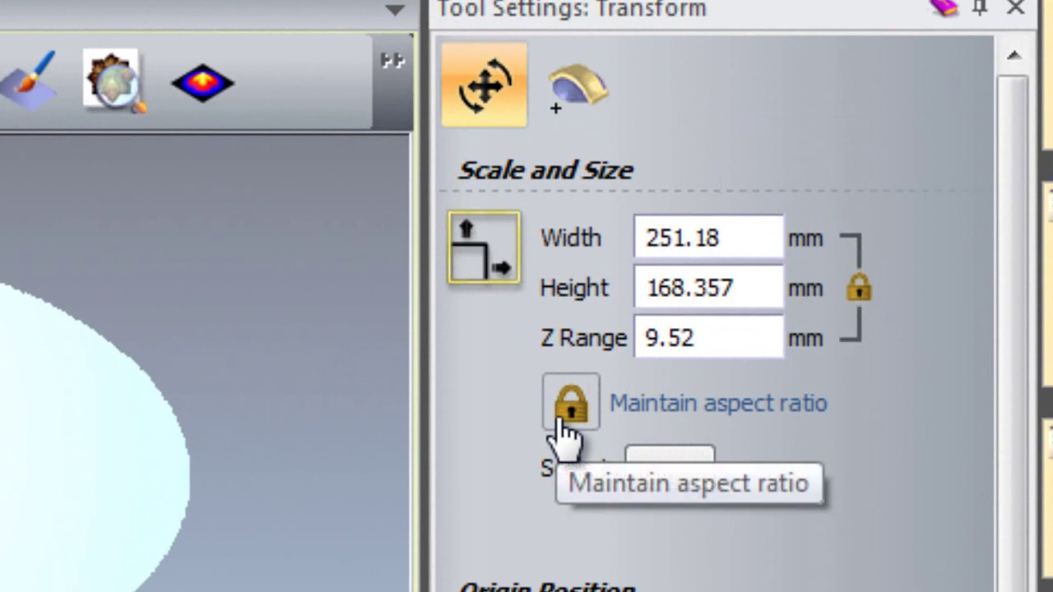
pyautogui.click(564, 415)
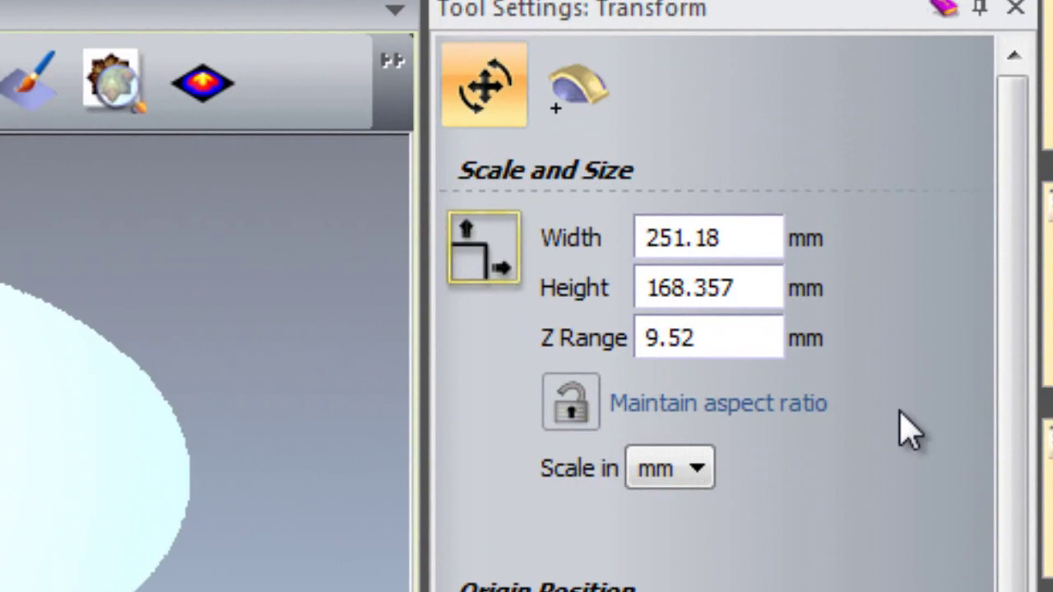
pyautogui.click(581, 415)
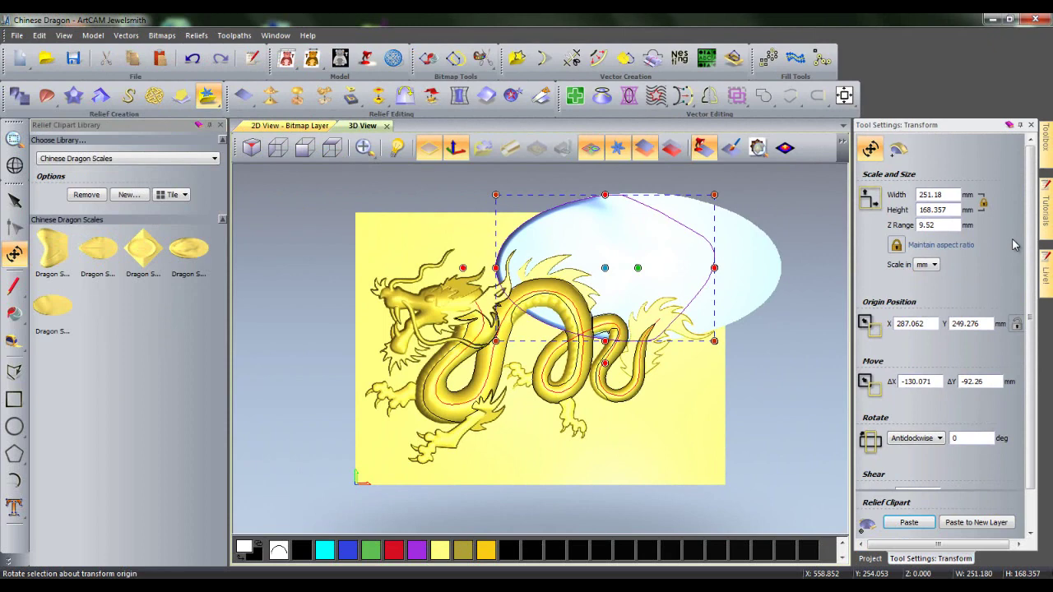
pyautogui.moveTo(947, 211); pyautogui.dragTo(896, 216)
pyautogui.write('4')
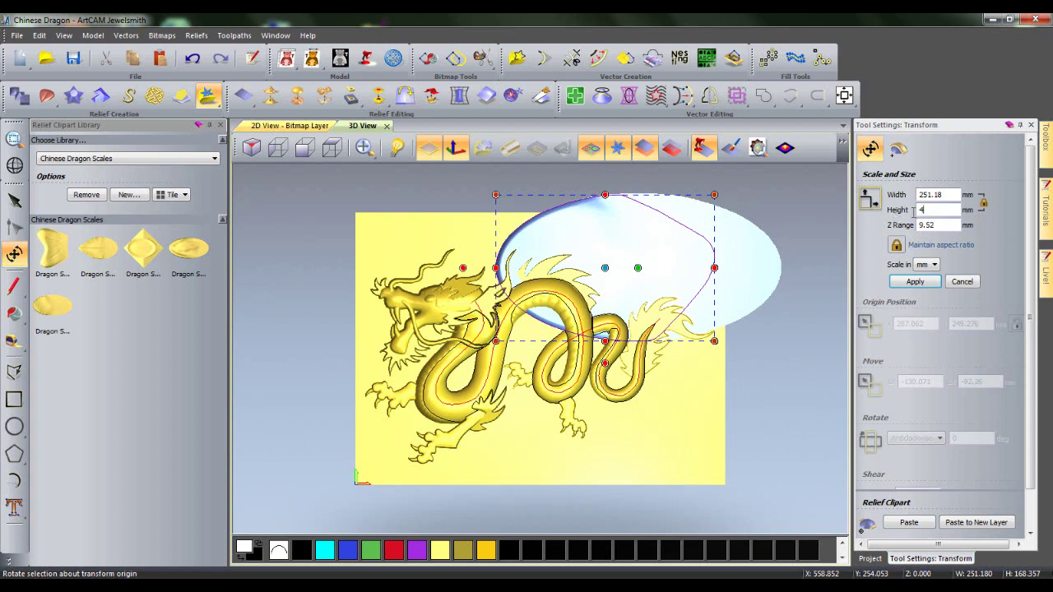
pyautogui.moveTo(959, 224); pyautogui.dragTo(905, 226)
pyautogui.write('1')
pyautogui.click(914, 283)
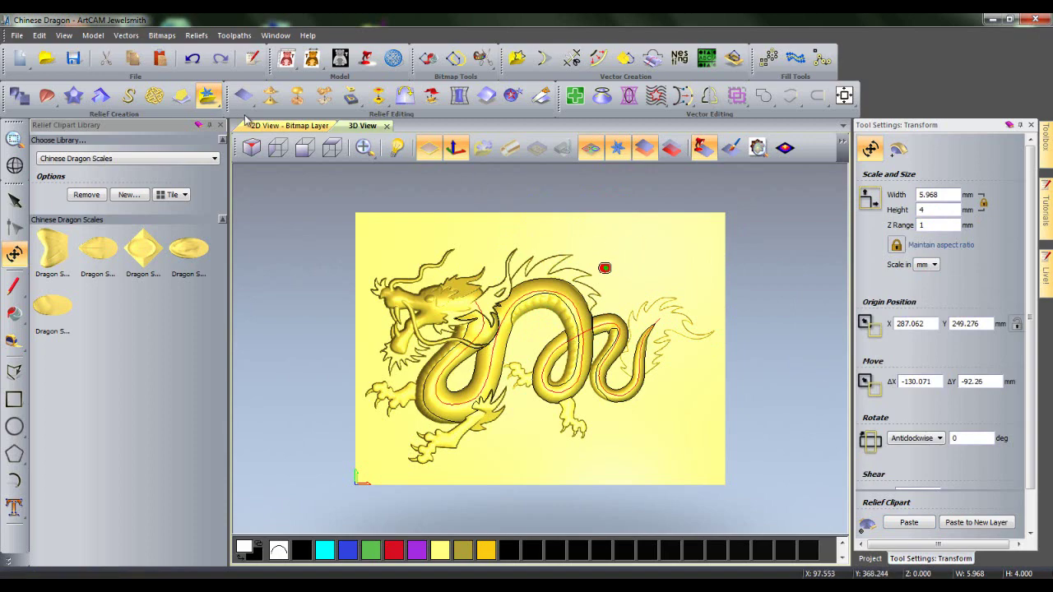
# - Close the clipart library panel and start Texture Flow from the Fill Tools toolbar
pyautogui.click(221, 126)
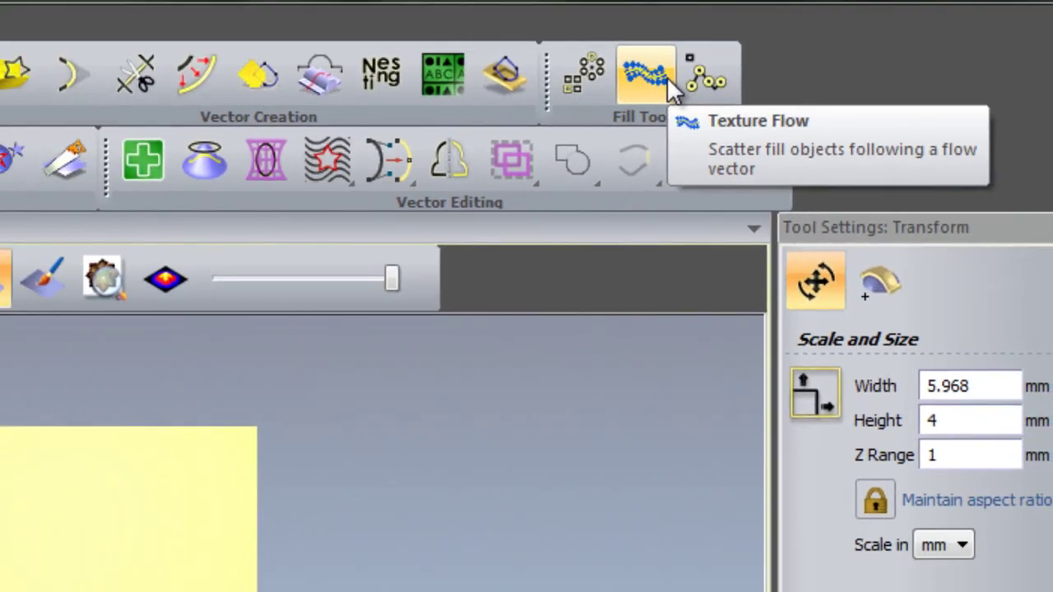
pyautogui.click(619, 85)
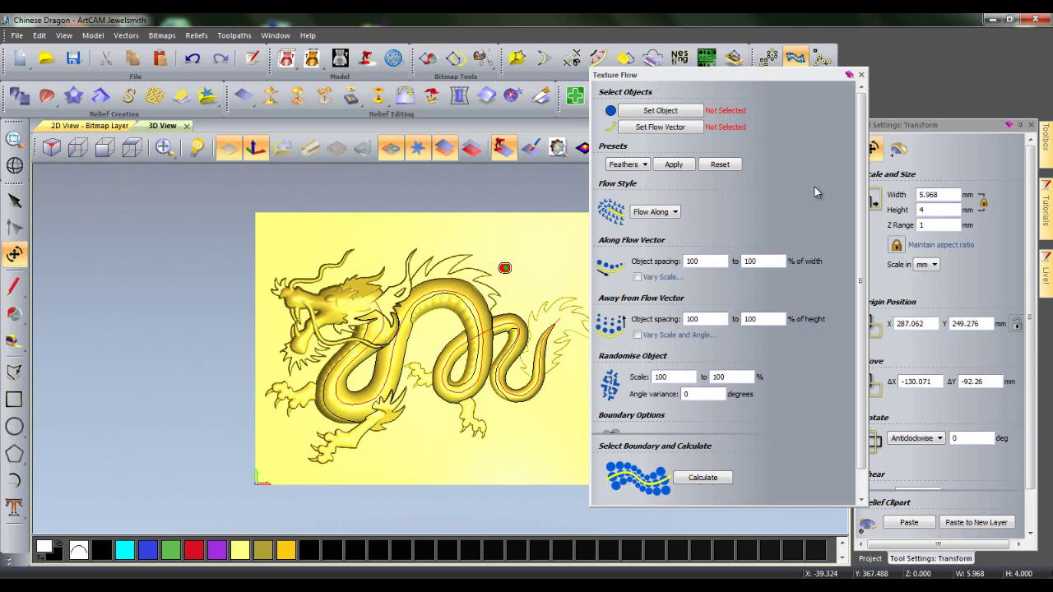
# - Set the selected small scale clipart as the Texture Flow object
pyautogui.click(683, 115)
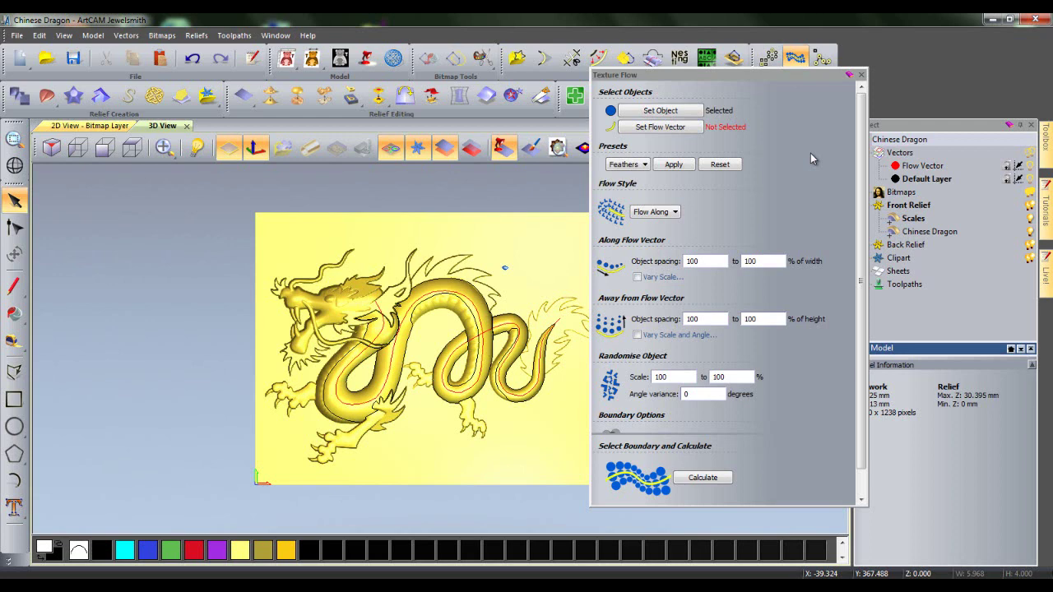
# - Assign the red line along the dragon's body as the Texture Flow vector
pyautogui.click(474, 302)
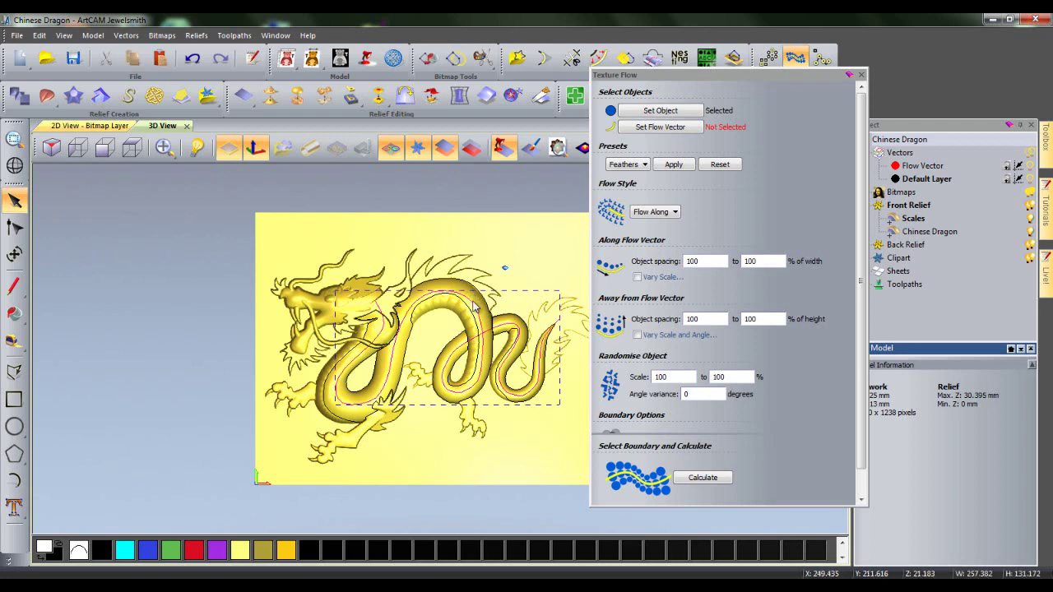
pyautogui.click(650, 129)
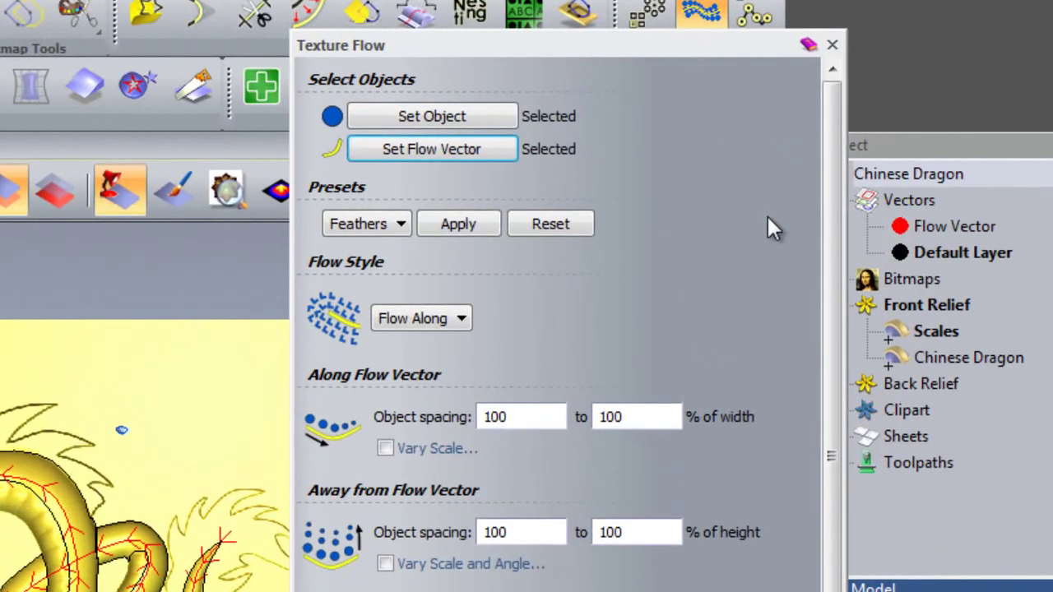
# - Apply the Medium Fur preset, then reset both object spacings to 100%
pyautogui.click(400, 225)
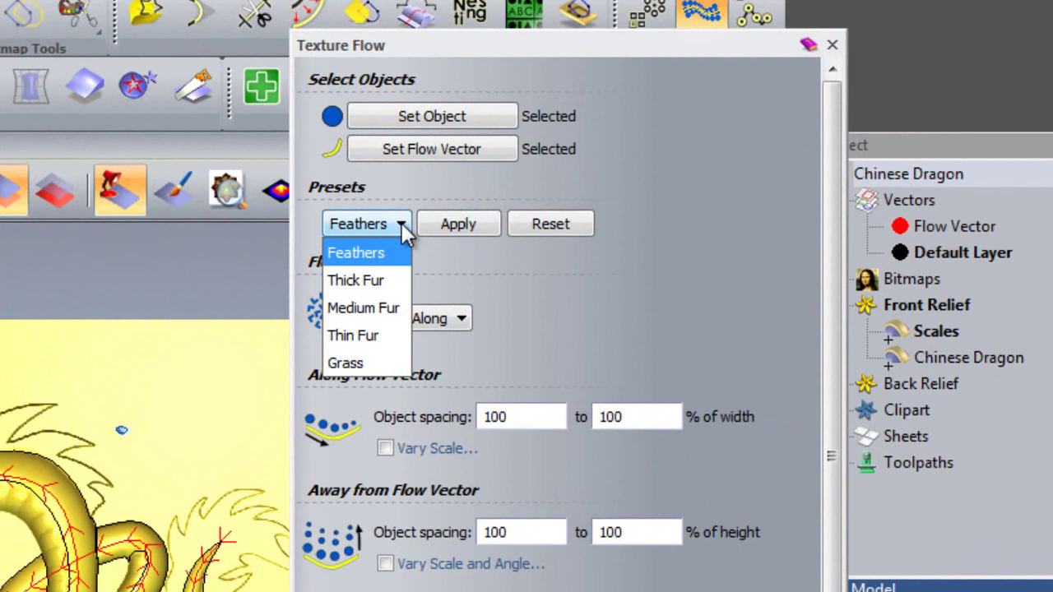
pyautogui.click(360, 306)
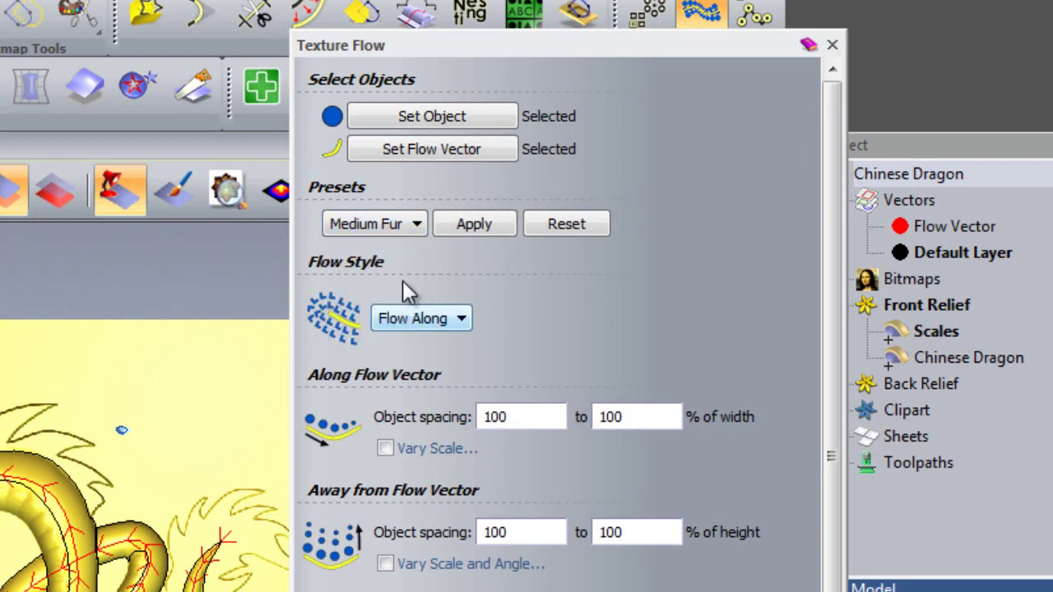
pyautogui.click(455, 237)
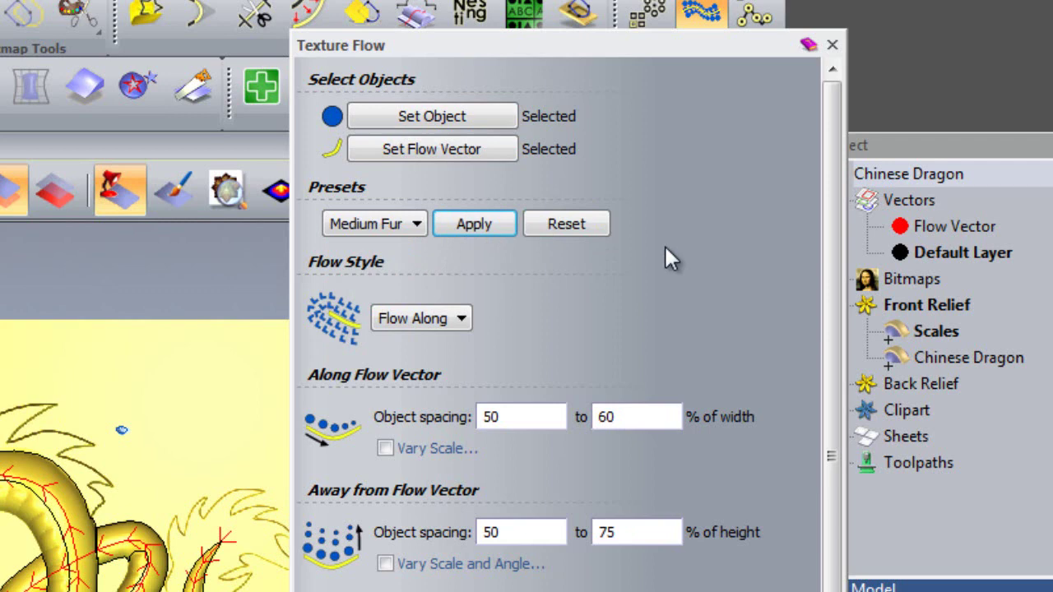
pyautogui.click(590, 231)
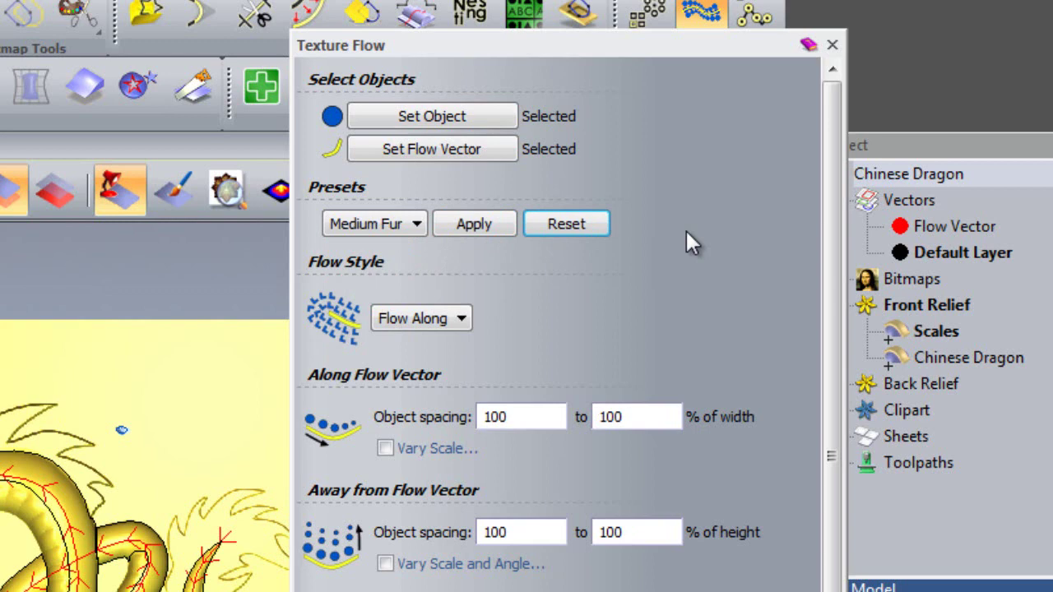
# - Try the Mirror Along and Sweep Around flow styles, settling on Flow Along
pyautogui.click(459, 320)
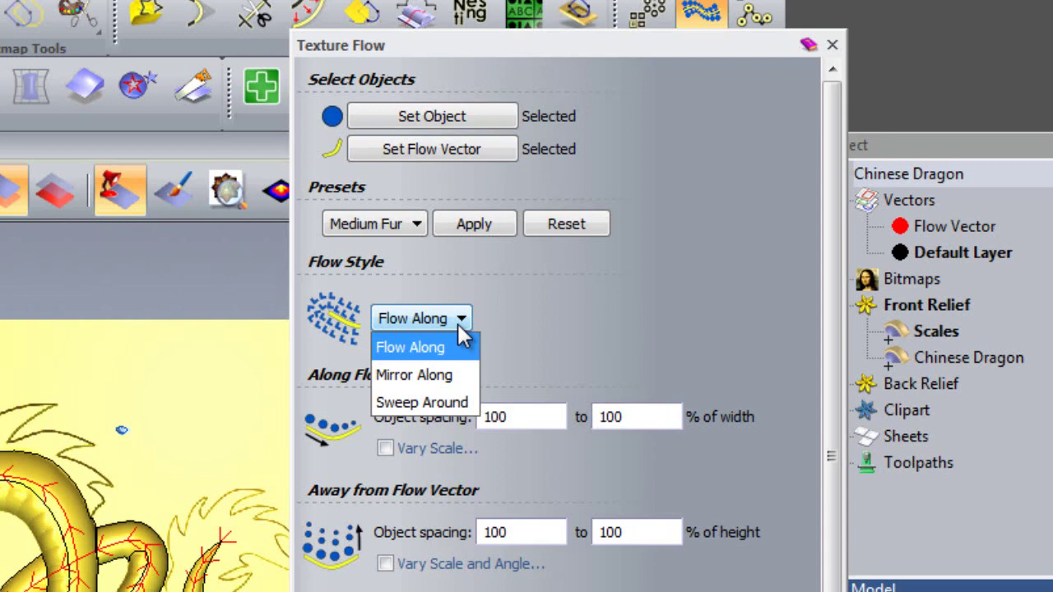
pyautogui.click(447, 374)
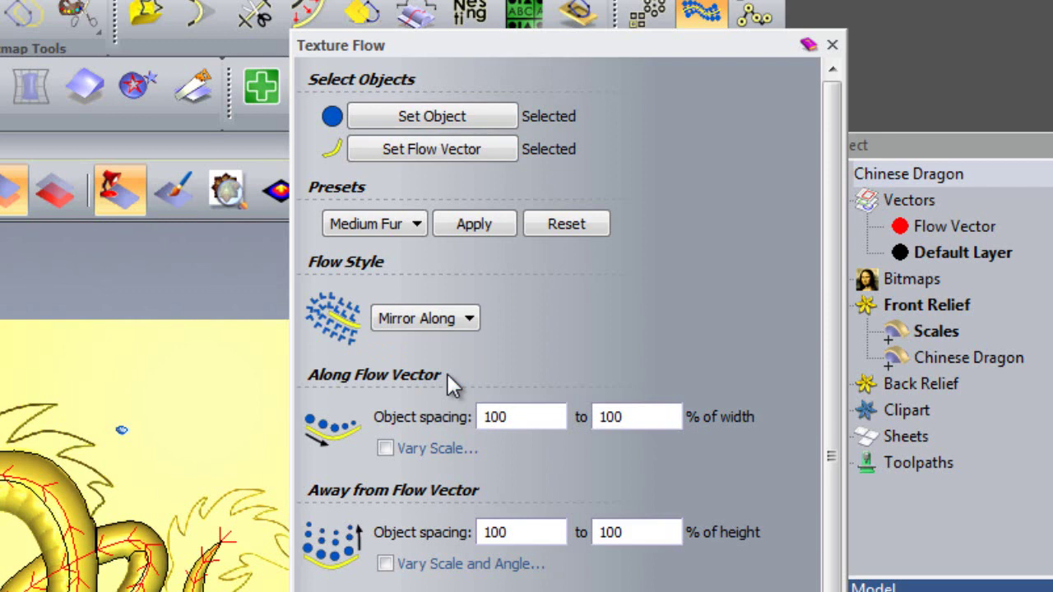
pyautogui.click(467, 324)
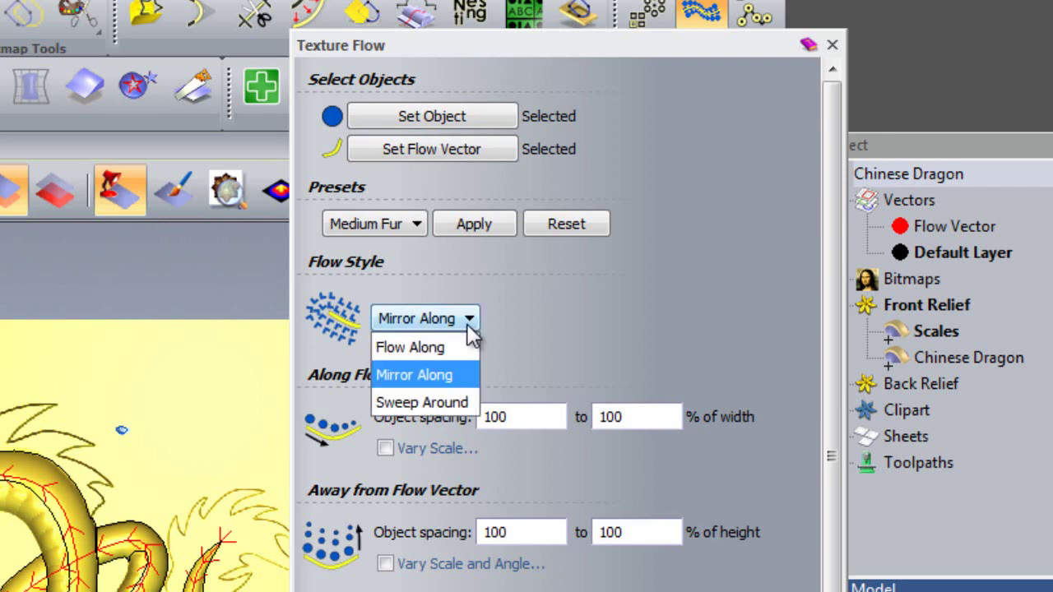
pyautogui.click(462, 403)
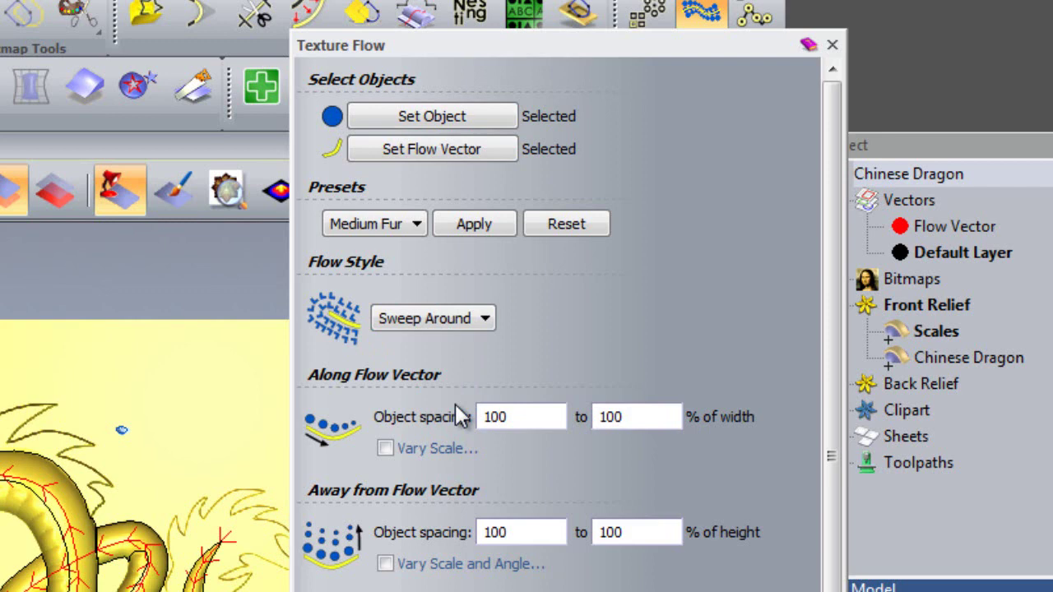
pyautogui.click(480, 321)
pyautogui.click(470, 352)
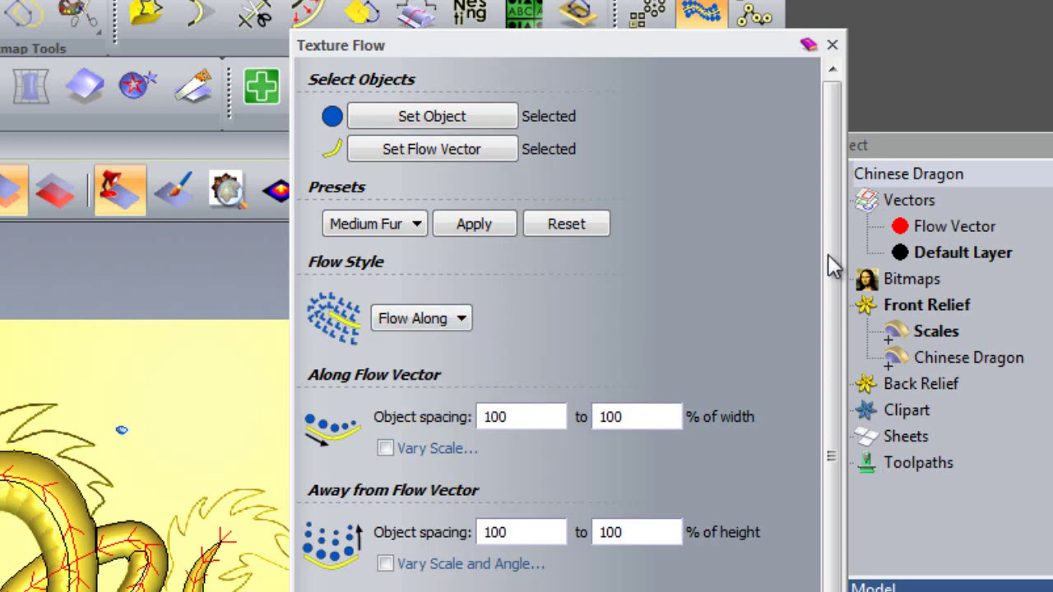
pyautogui.scroll(-2, 828, 254)
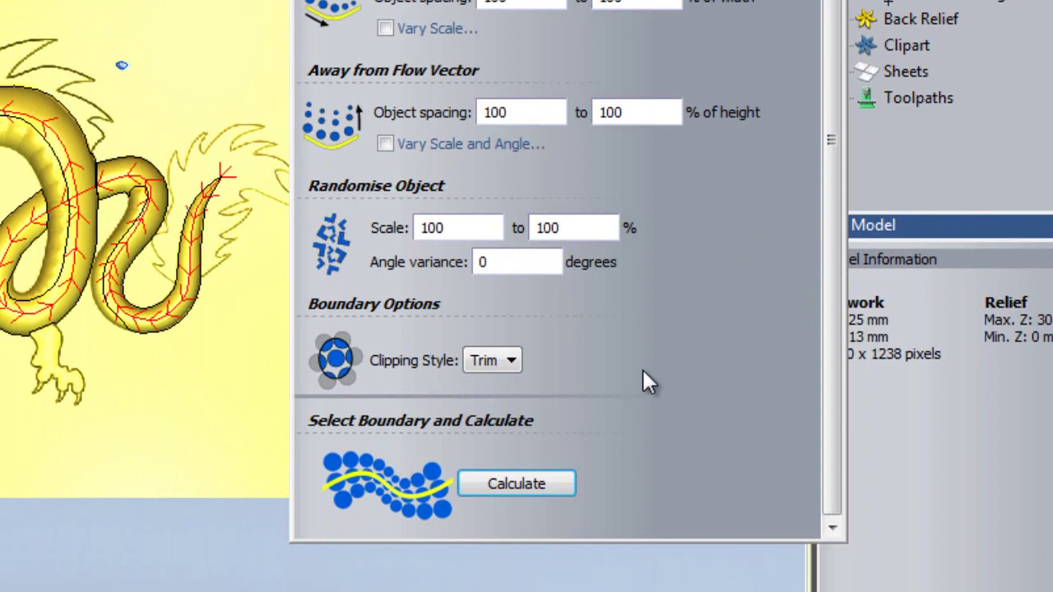
pyautogui.click(510, 360)
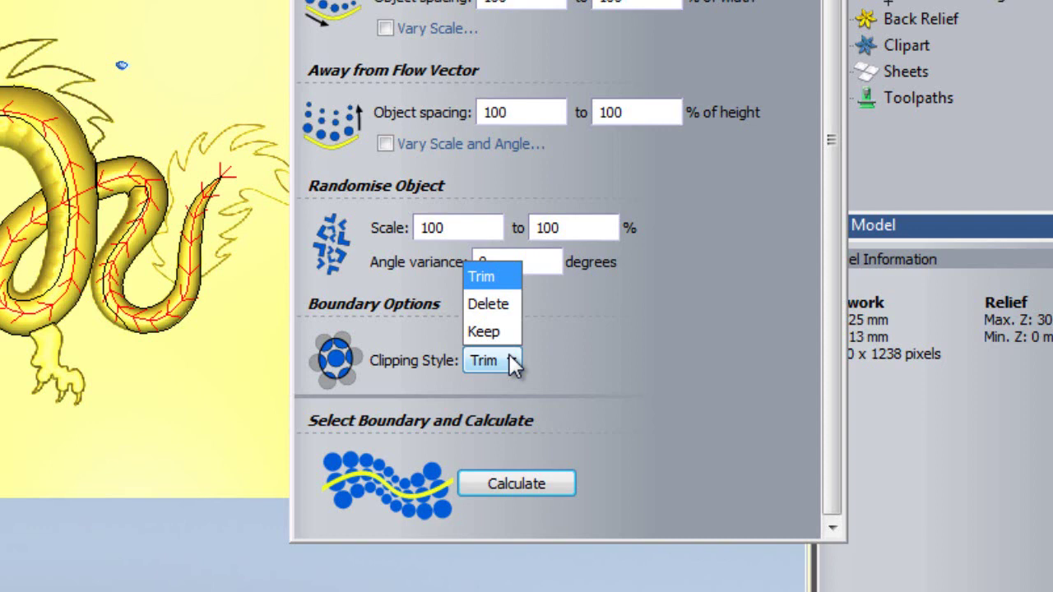
pyautogui.click(516, 306)
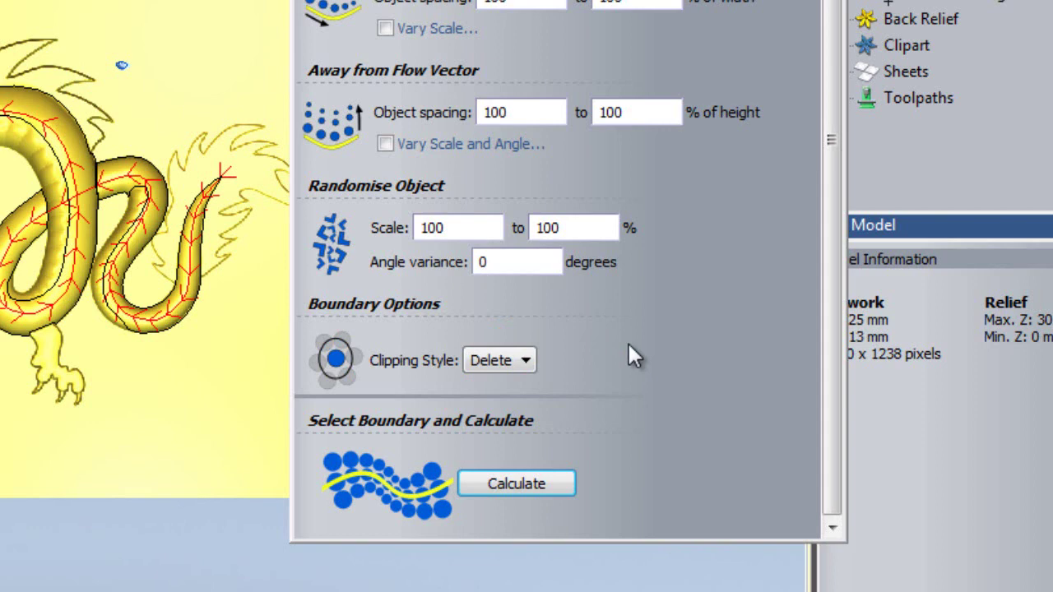
pyautogui.click(524, 360)
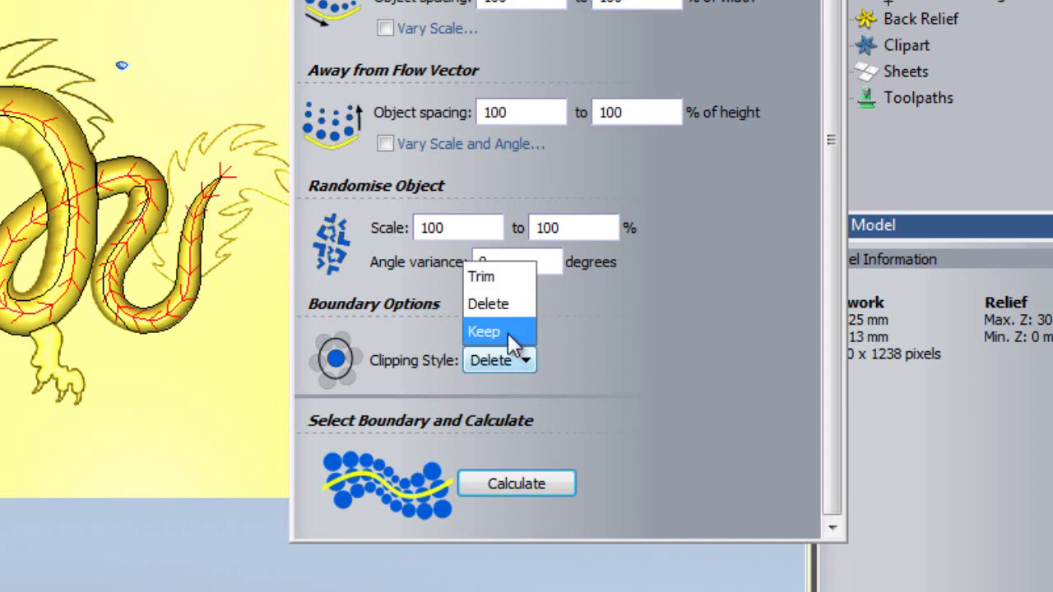
pyautogui.click(508, 333)
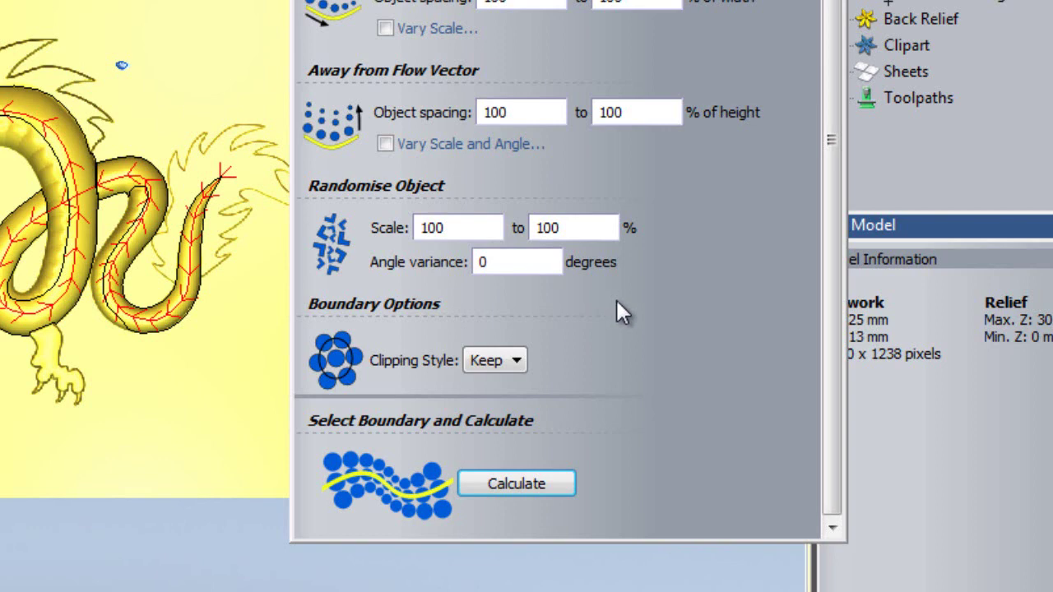
pyautogui.click(516, 361)
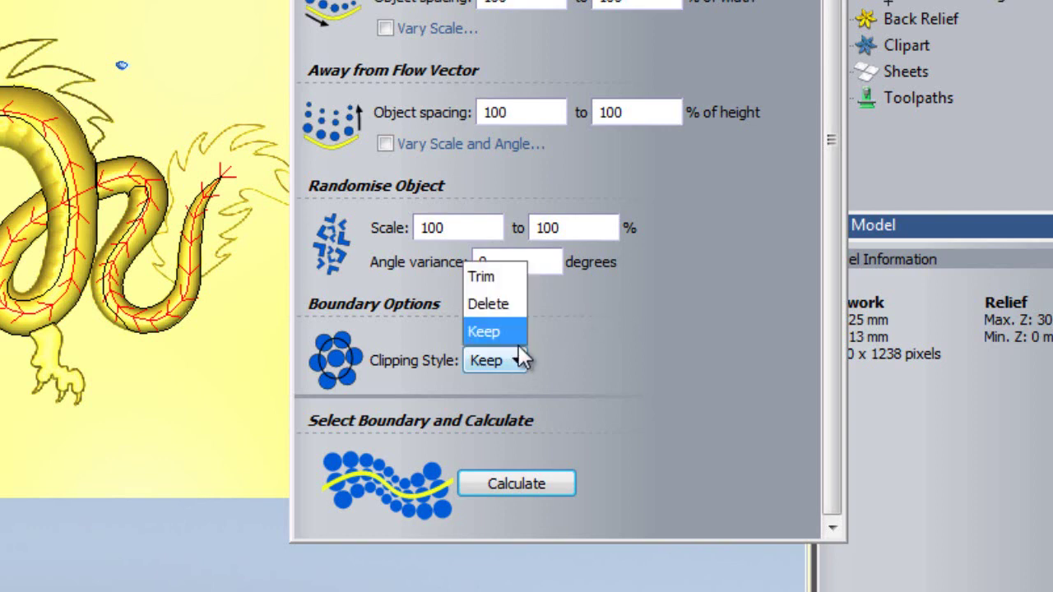
pyautogui.click(508, 281)
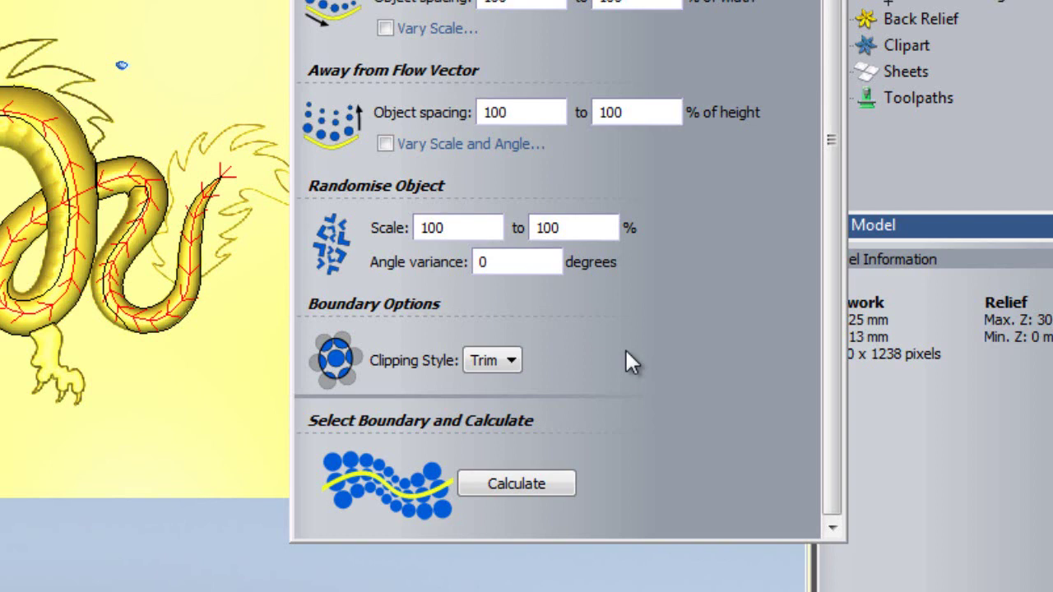
# - Calculate the scale texture within the dragon vector boundary, then deselect and zoom in to inspect
pyautogui.click(65, 107)
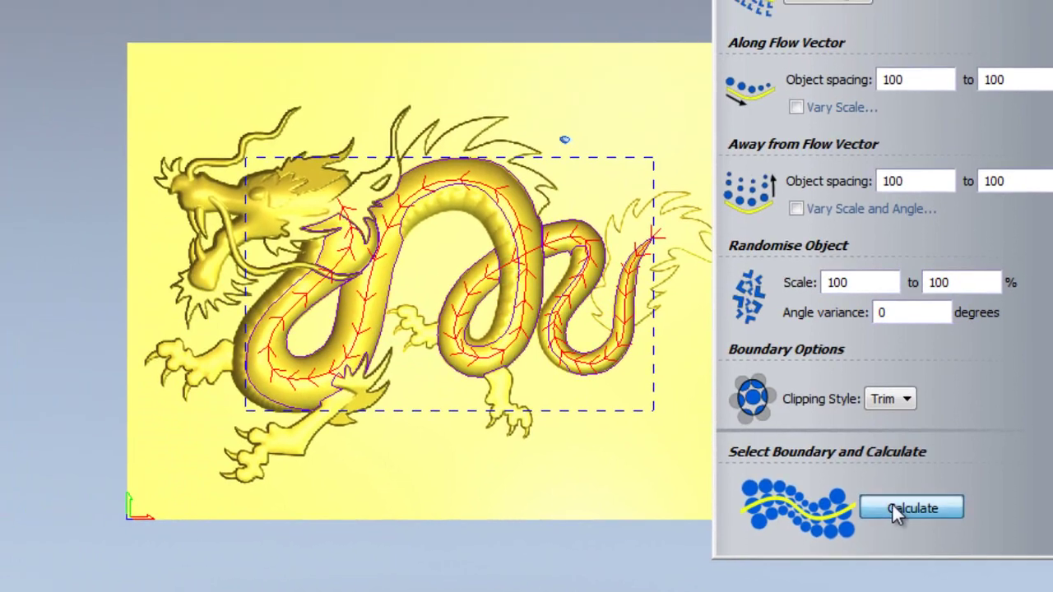
pyautogui.click(508, 484)
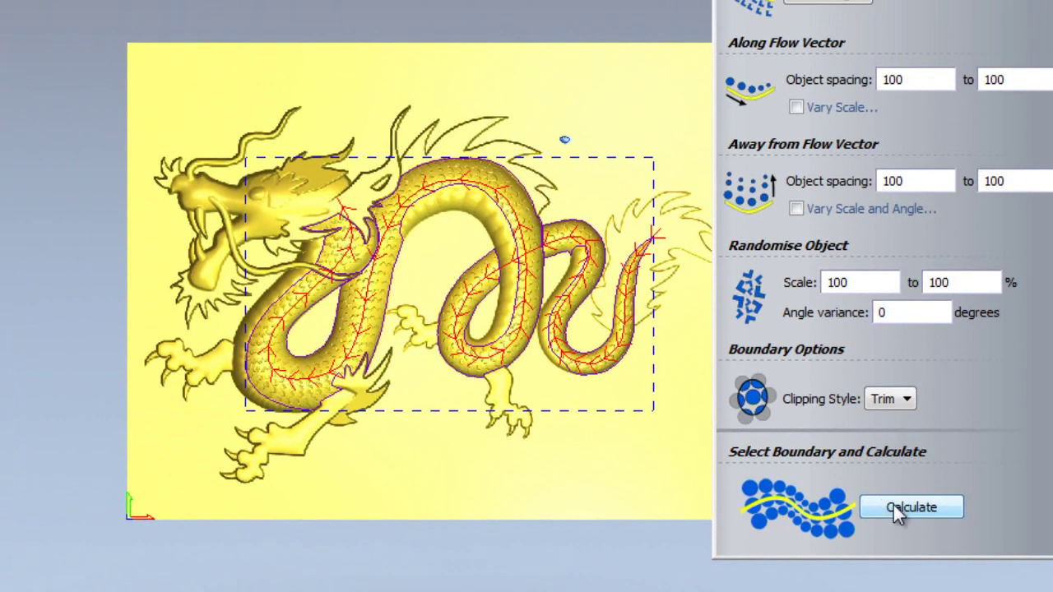
pyautogui.click(446, 178)
pyautogui.scroll(3, 447, 179)
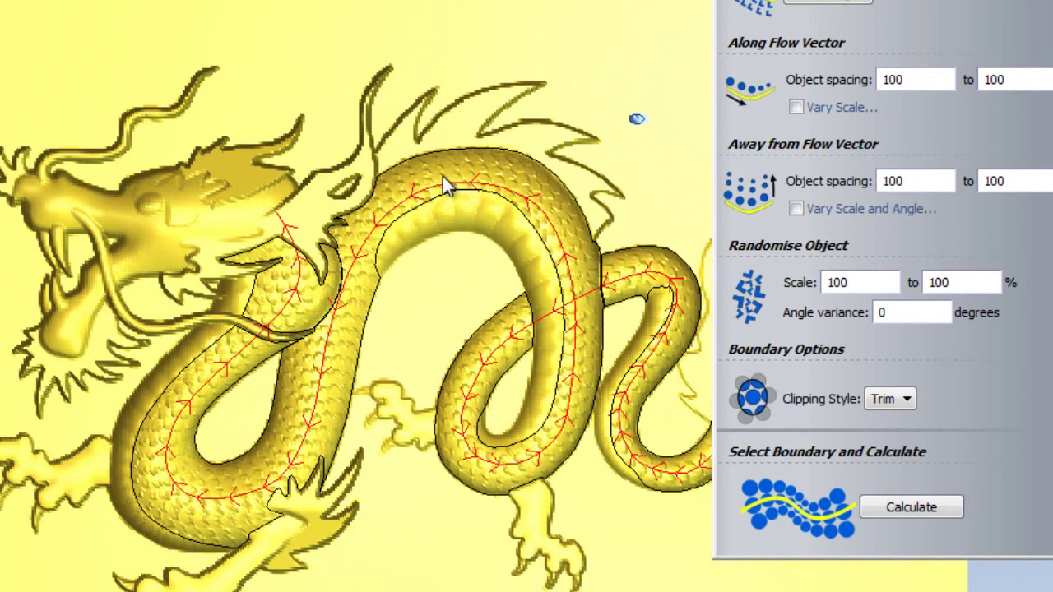
pyautogui.scroll(4, 444, 185)
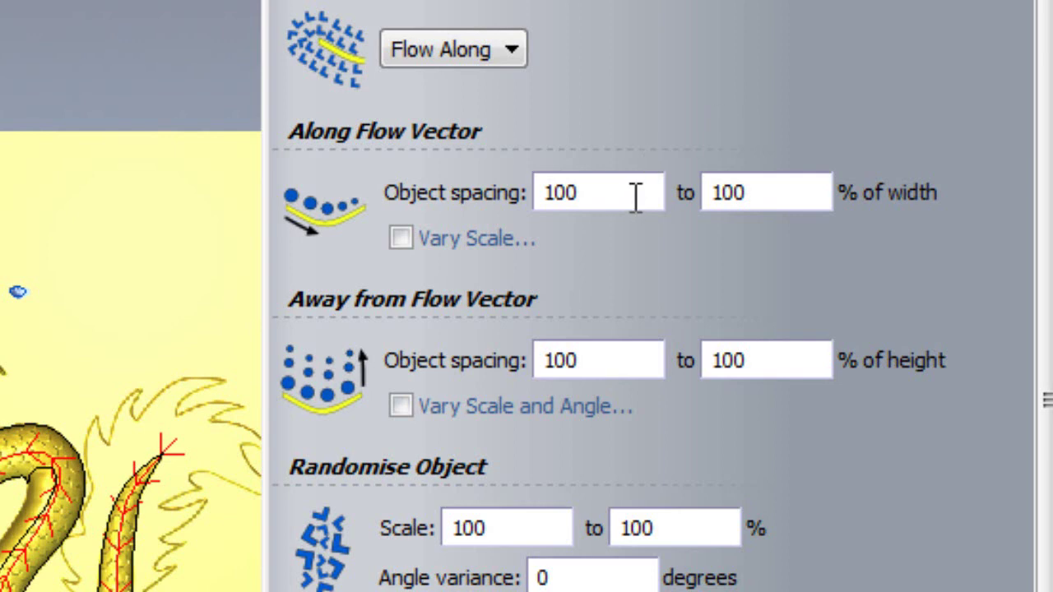
# - Set the Along Flow Vector object spacing to 40–50% of width
pyautogui.moveTo(634, 197); pyautogui.dragTo(489, 188)
pyautogui.write('40')
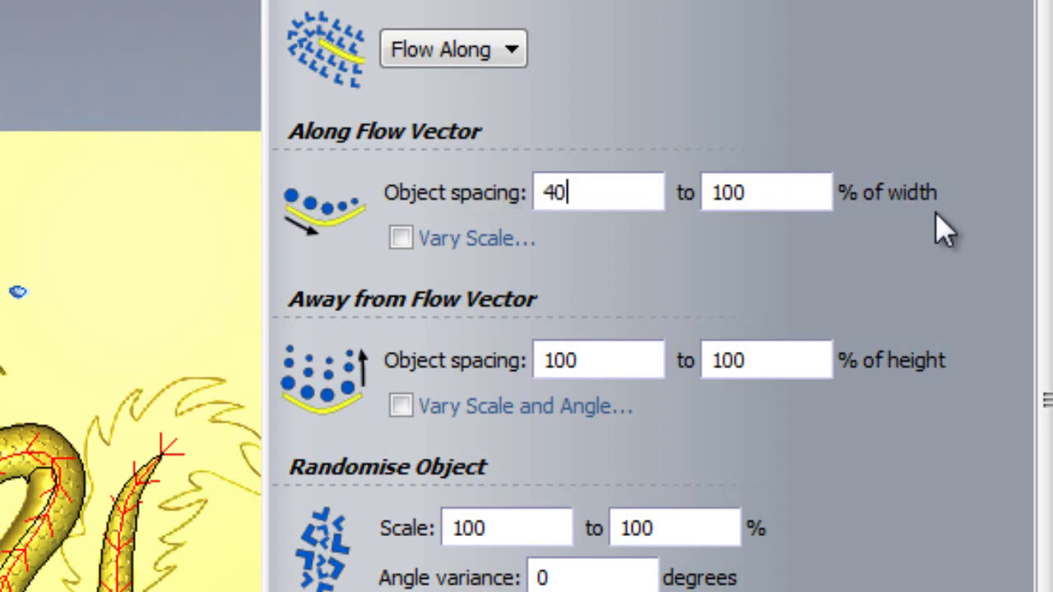
pyautogui.moveTo(792, 183); pyautogui.dragTo(668, 183)
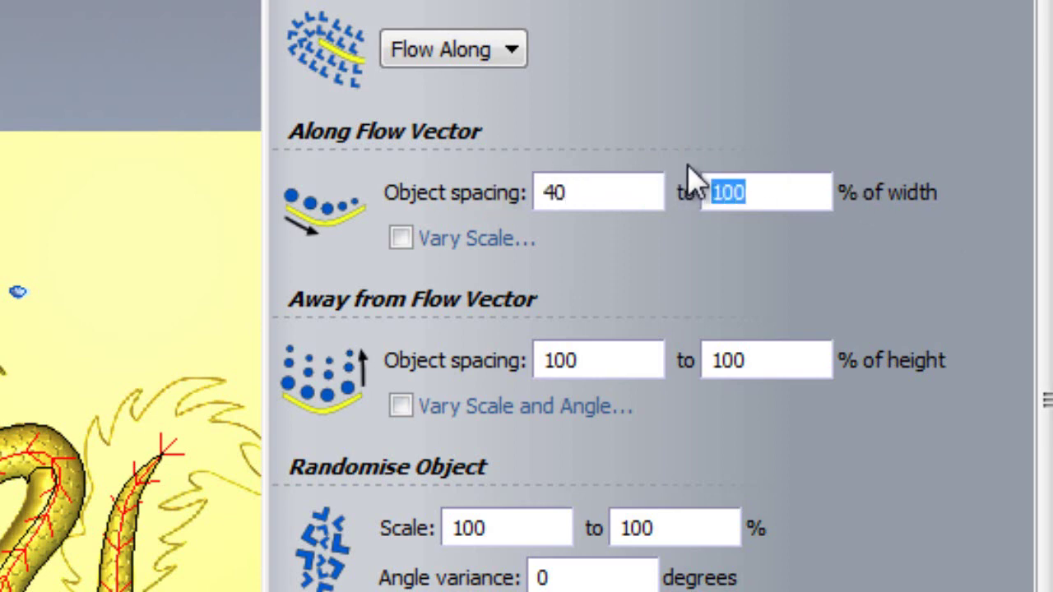
pyautogui.write('50')
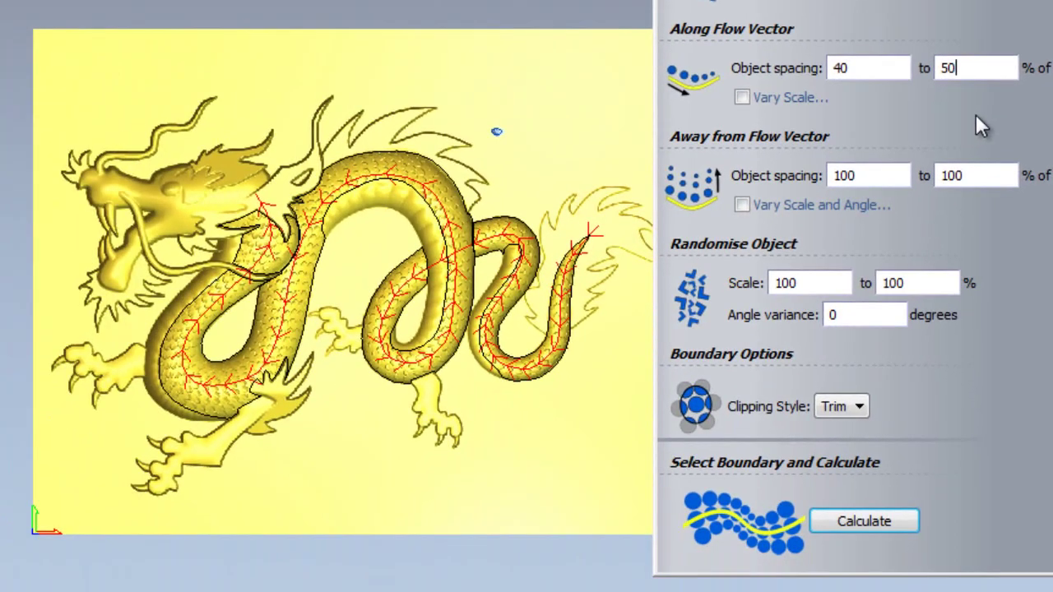
# - Recalculate the scales on the dragon vector and zoom in to check the tighter packing
pyautogui.click(379, 153)
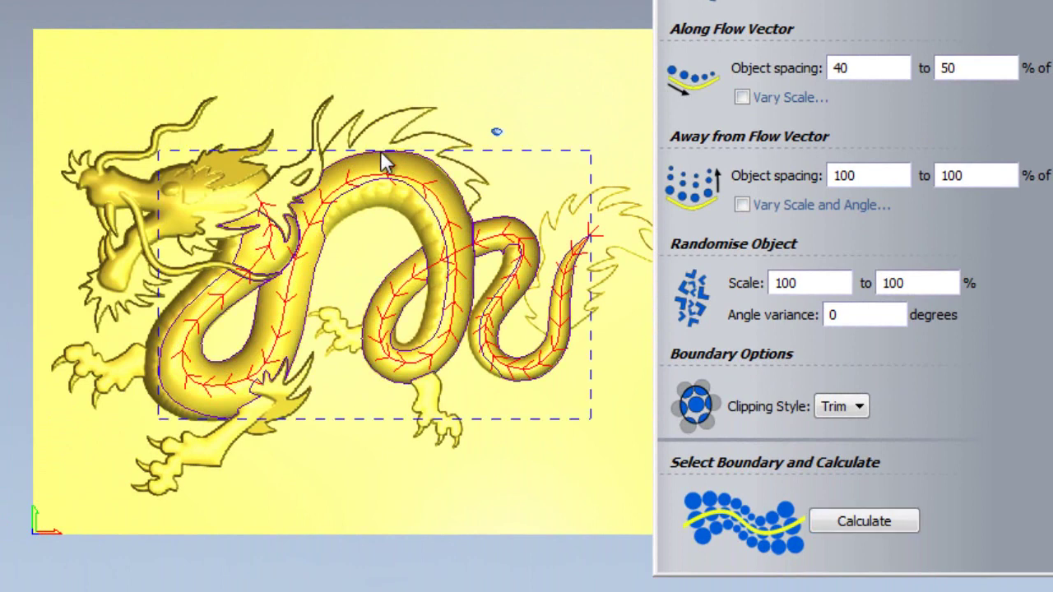
pyautogui.click(849, 533)
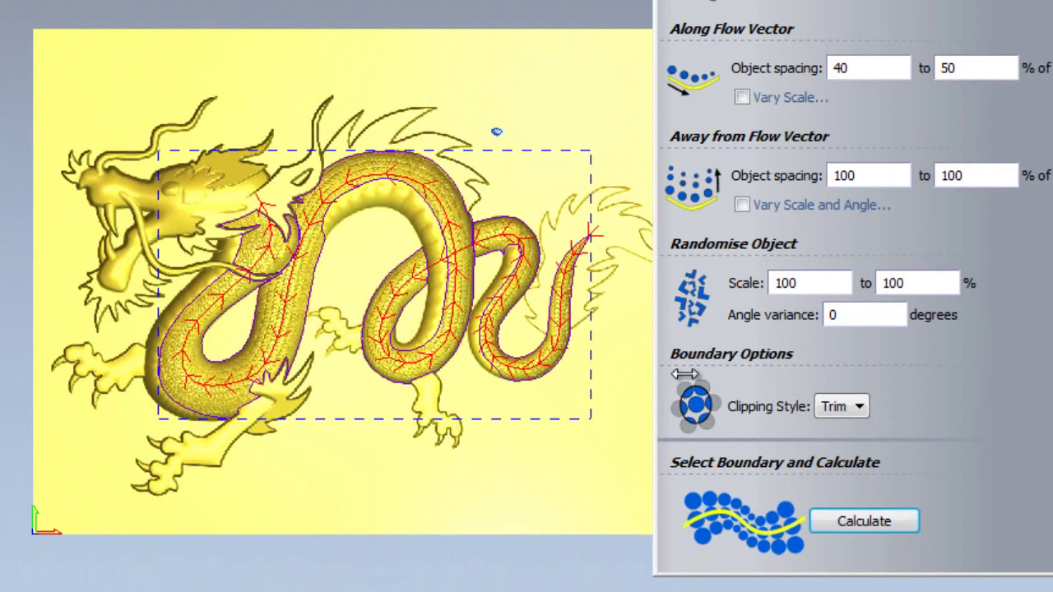
pyautogui.scroll(6, 368, 171)
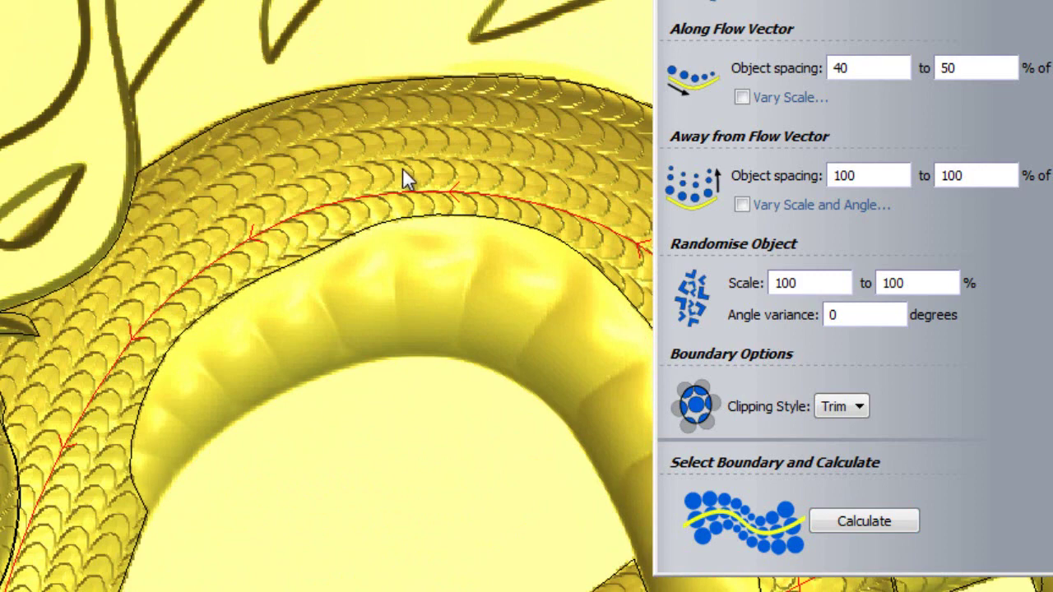
pyautogui.scroll(-6, 392, 175)
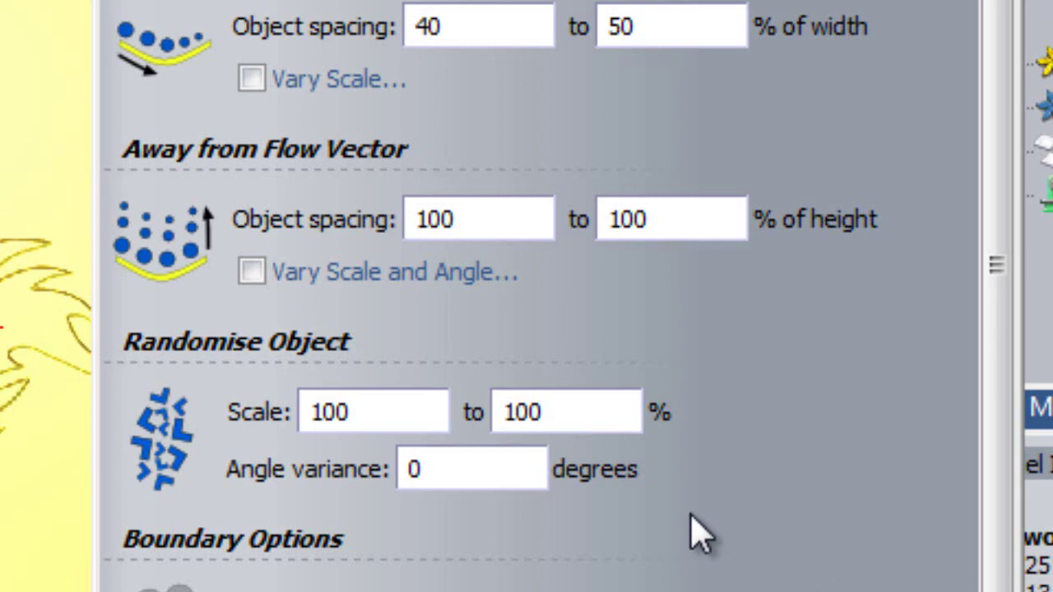
# - Set the Away from Flow Vector object spacing to 50–70% of height
pyautogui.moveTo(543, 218); pyautogui.dragTo(341, 221)
pyautogui.write('50')
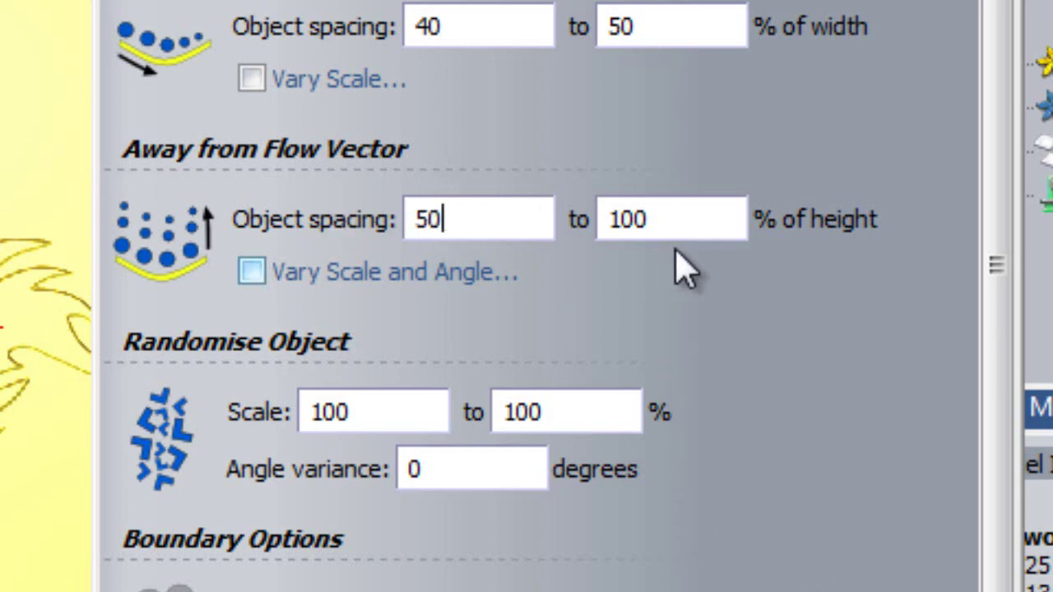
pyautogui.moveTo(685, 225); pyautogui.dragTo(518, 216)
pyautogui.write('70')
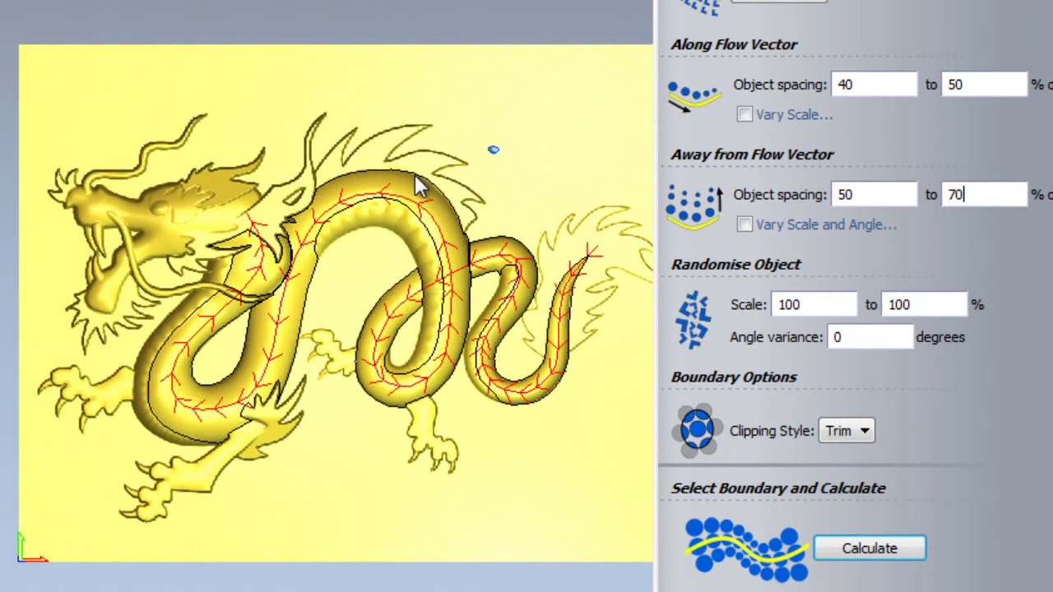
# - Recalculate the scales on the dragon body outline, then deselect it and zoom in
pyautogui.click(414, 174)
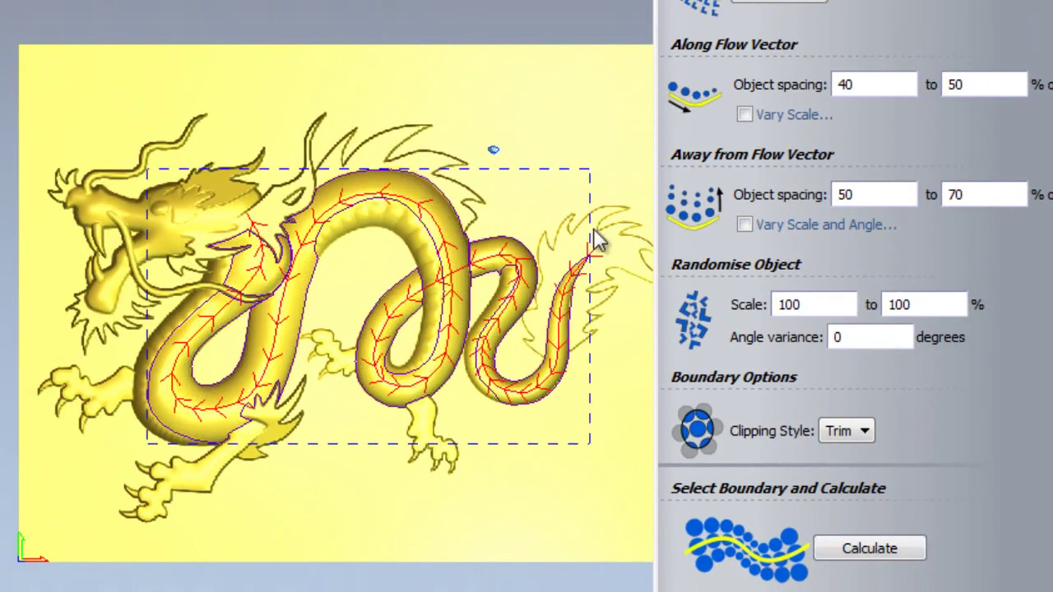
pyautogui.click(881, 555)
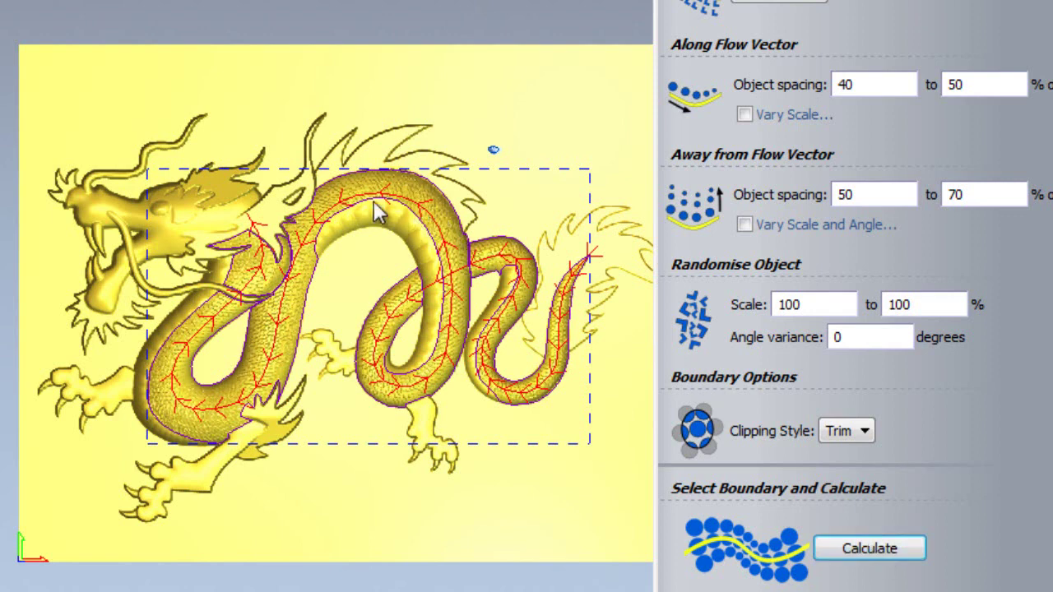
pyautogui.click(350, 186)
pyautogui.scroll(6, 352, 188)
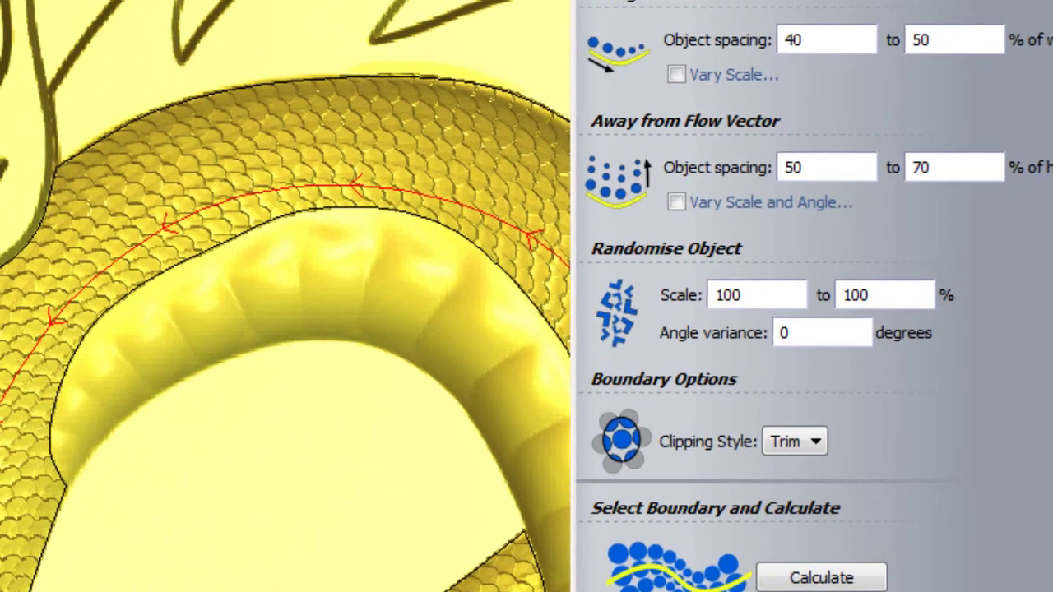
# - Set Randomise Object scale to 90–110% and angle variance to 15 degrees
pyautogui.scroll(-5, 359, 200)
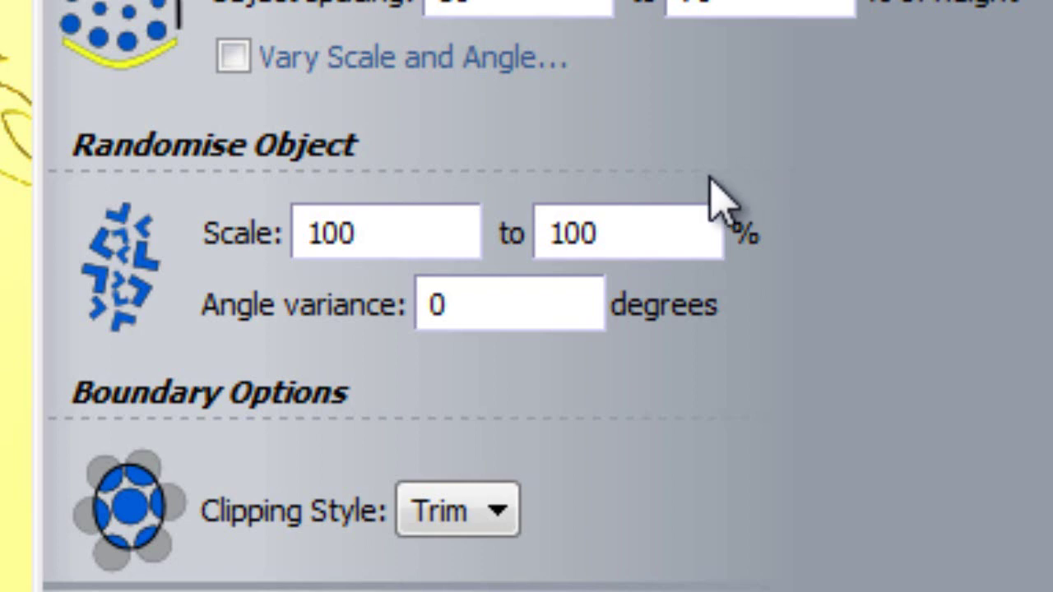
pyautogui.moveTo(453, 232); pyautogui.dragTo(66, 239)
pyautogui.write('90')
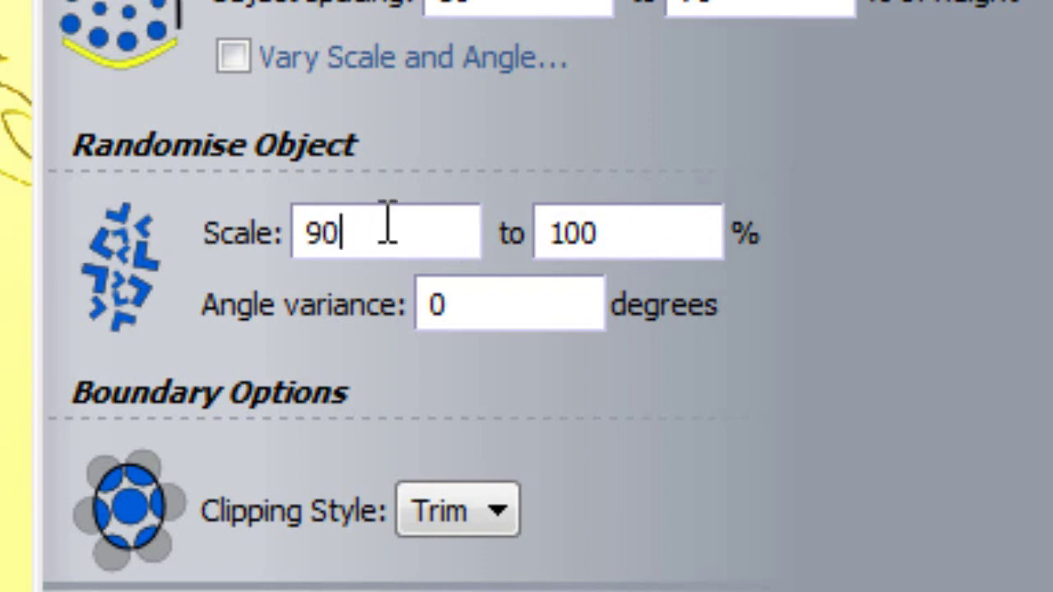
pyautogui.moveTo(611, 236); pyautogui.dragTo(485, 218)
pyautogui.write('110')
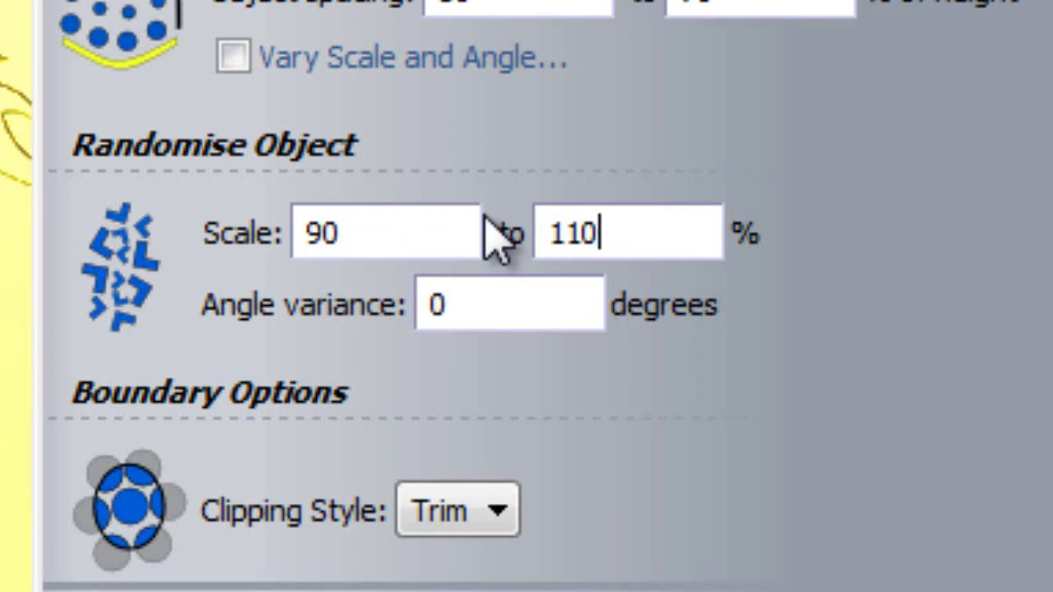
pyautogui.press('Tab')
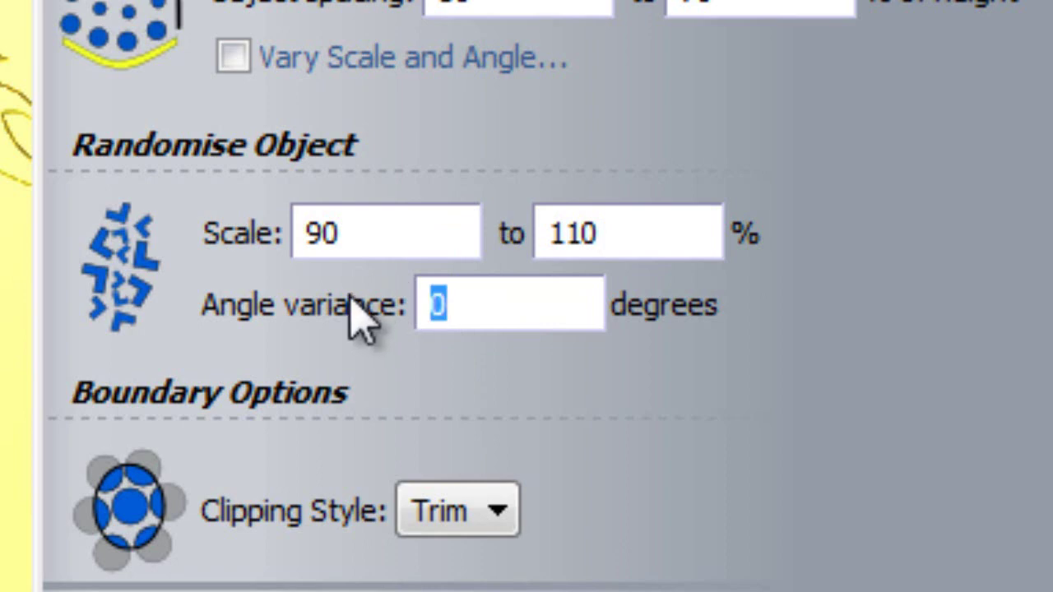
pyautogui.write('15')
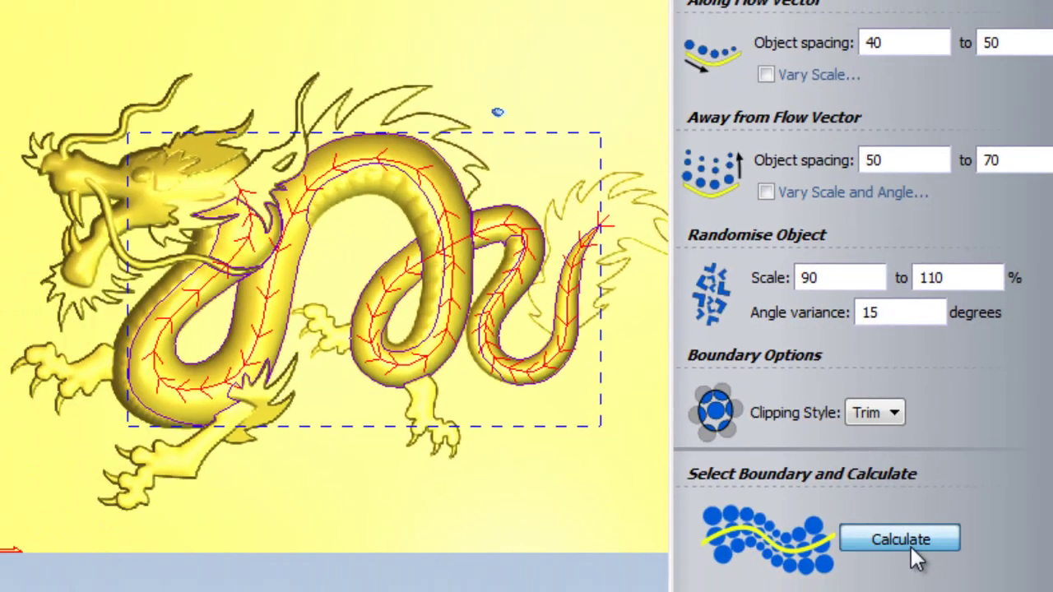
# - Calculate the Texture Flow scales with the new randomisation and zoom in on the body
pyautogui.click(911, 546)
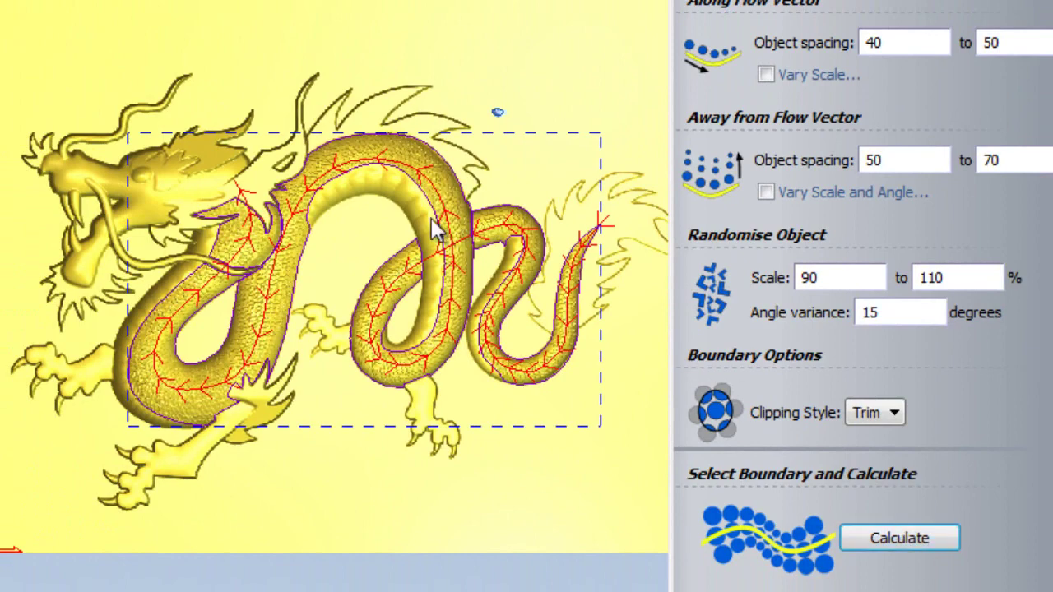
pyautogui.scroll(5, 362, 158)
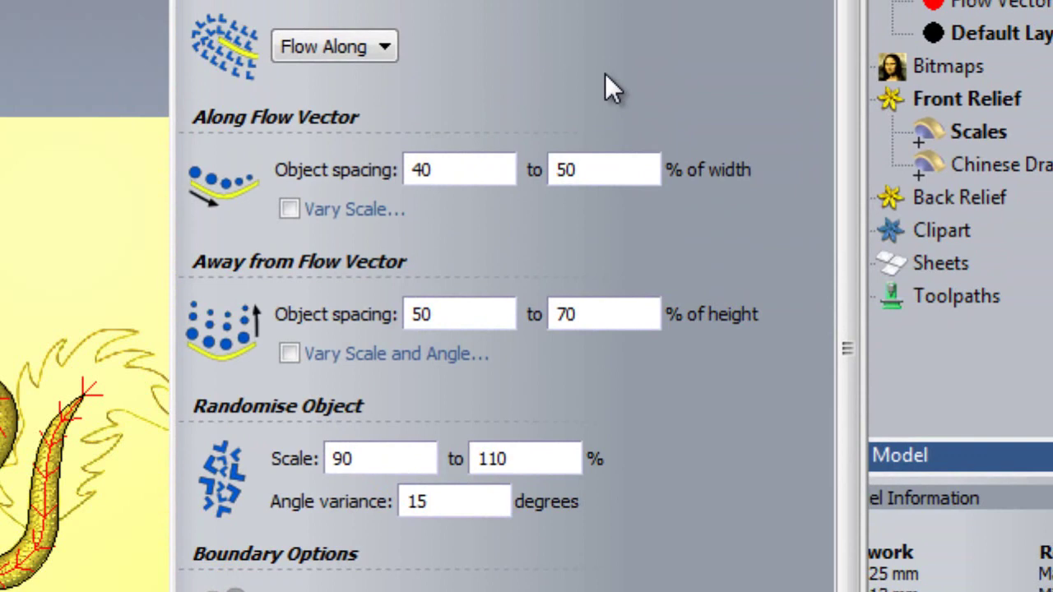
# - Enable Vary Scale along the flow with Start Point 30% and Position 2 at 130%
pyautogui.click(287, 212)
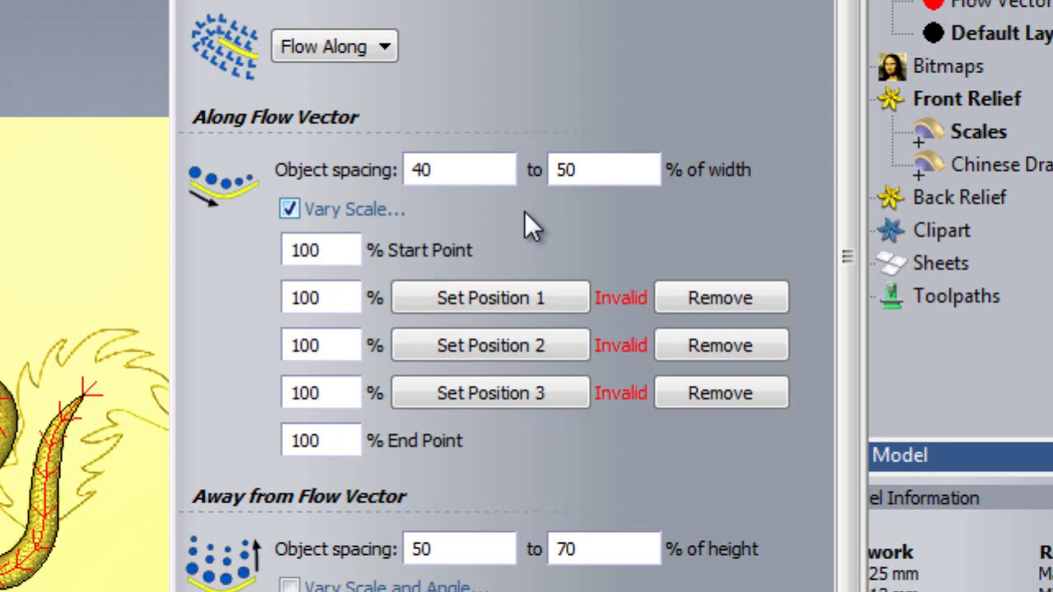
pyautogui.moveTo(356, 248); pyautogui.dragTo(204, 245)
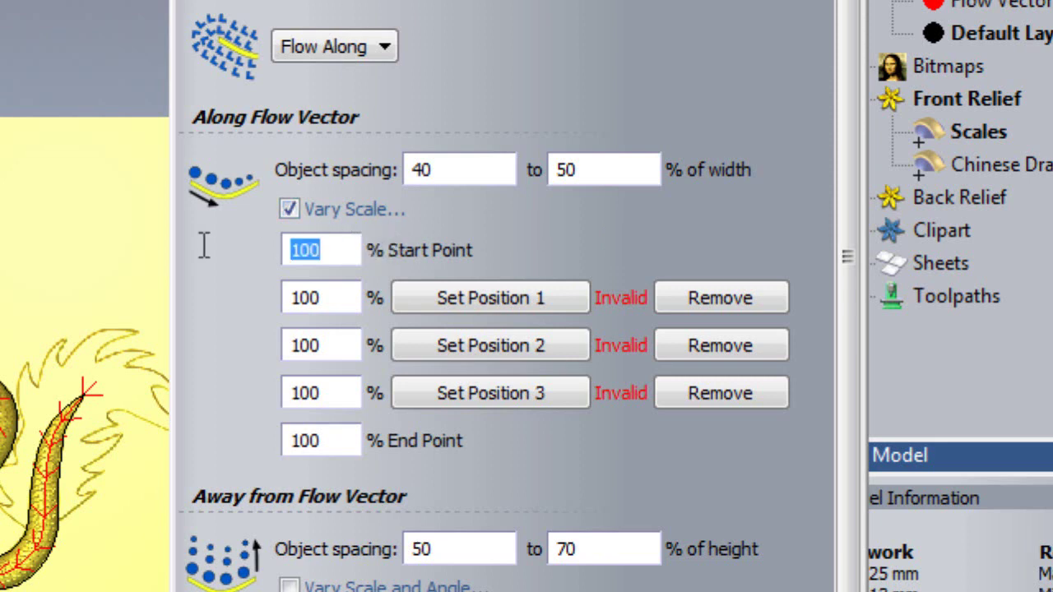
pyautogui.write('30')
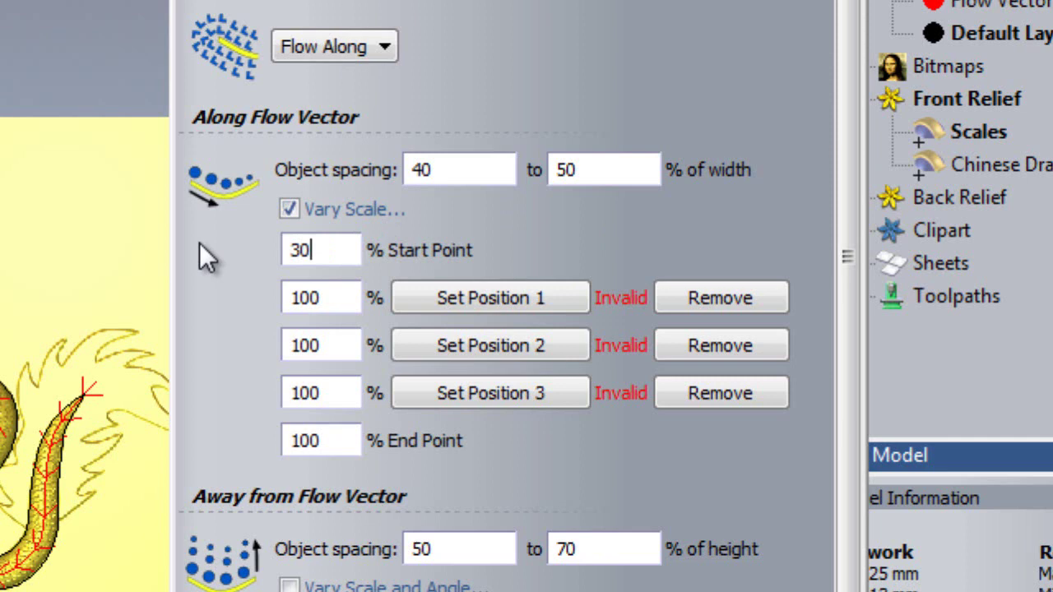
pyautogui.moveTo(349, 345); pyautogui.dragTo(268, 337)
pyautogui.write('130')
# - Place control position 1 on the body near the tail and position 2 on the upper back
pyautogui.press('Tab')
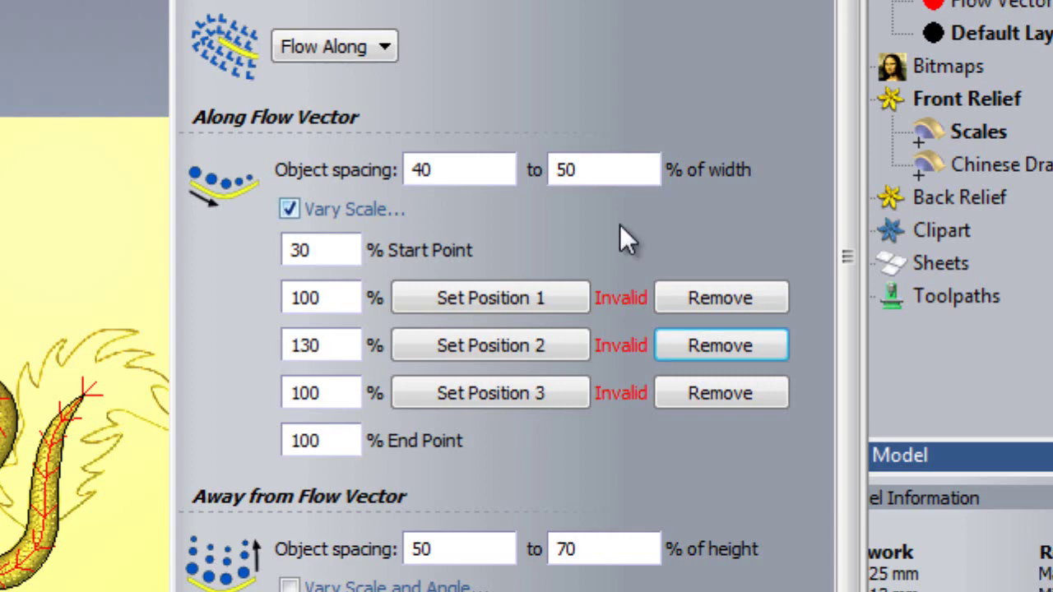
pyautogui.click(495, 298)
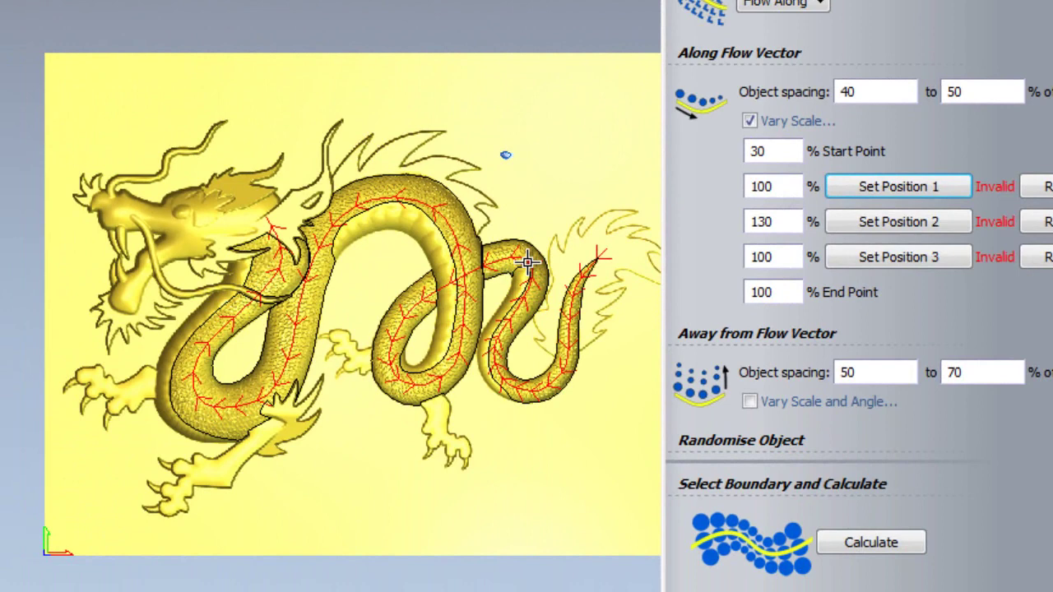
pyautogui.click(527, 262)
pyautogui.click(902, 222)
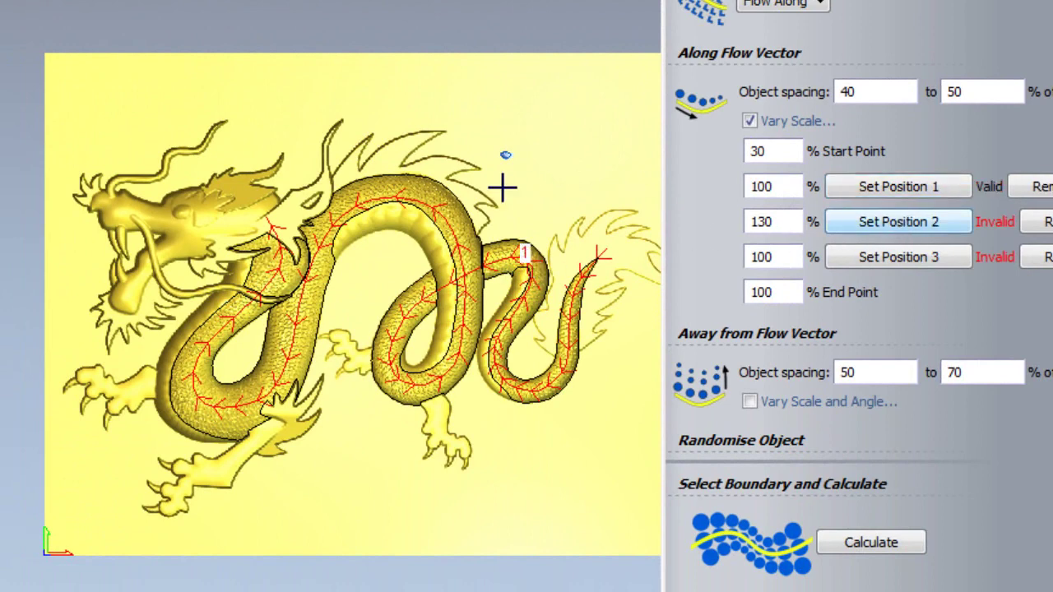
pyautogui.click(365, 200)
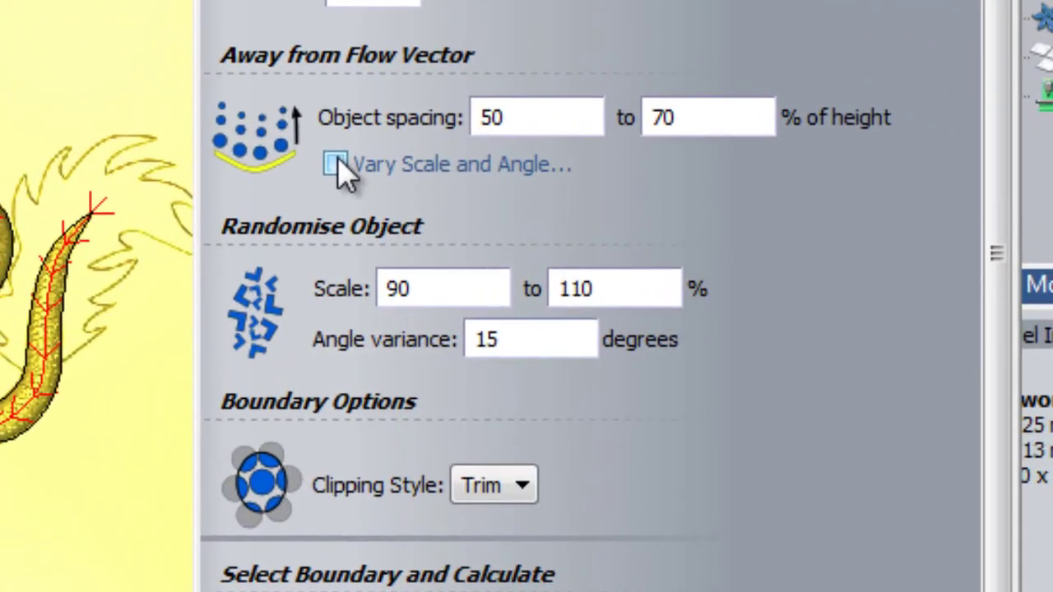
# - Enable Away from Flow scale and angle variation: scale 97%, limit 60%, angle -2
pyautogui.click(749, 402)
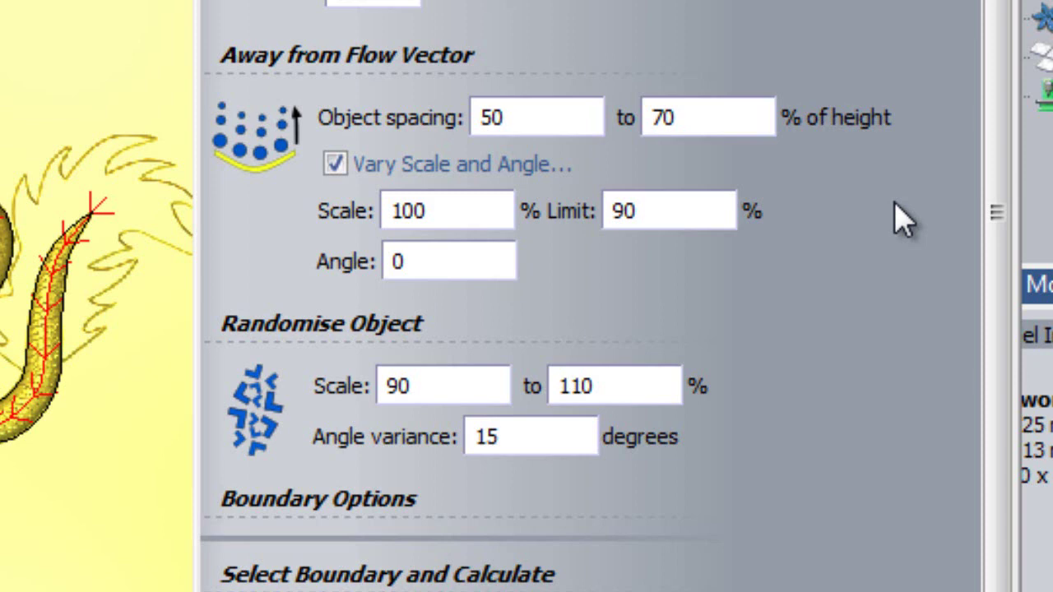
pyautogui.moveTo(496, 206); pyautogui.dragTo(307, 225)
pyautogui.write('97')
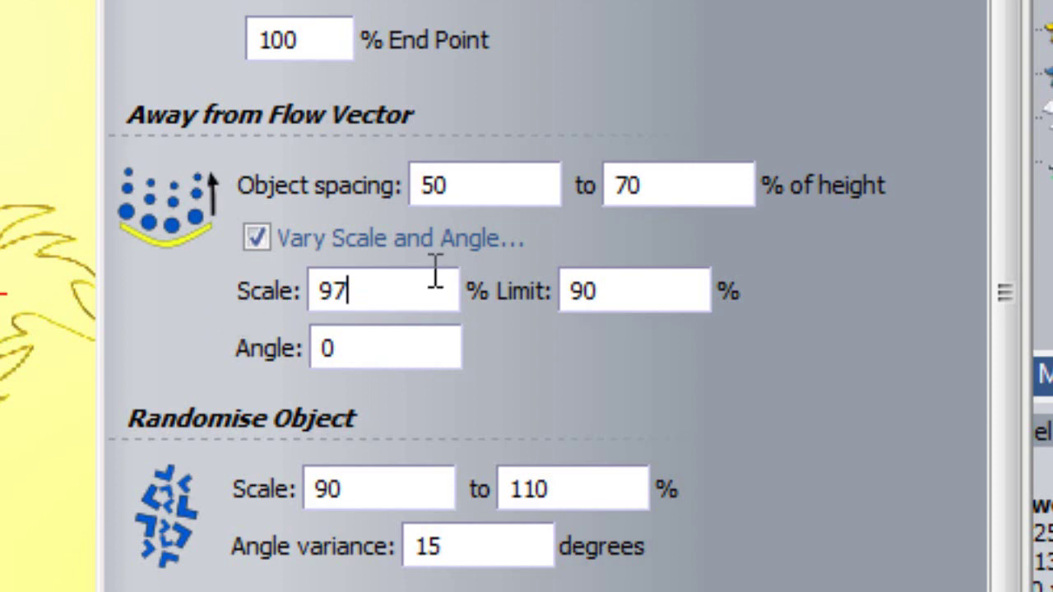
pyautogui.doubleClick(616, 289)
pyautogui.write('60')
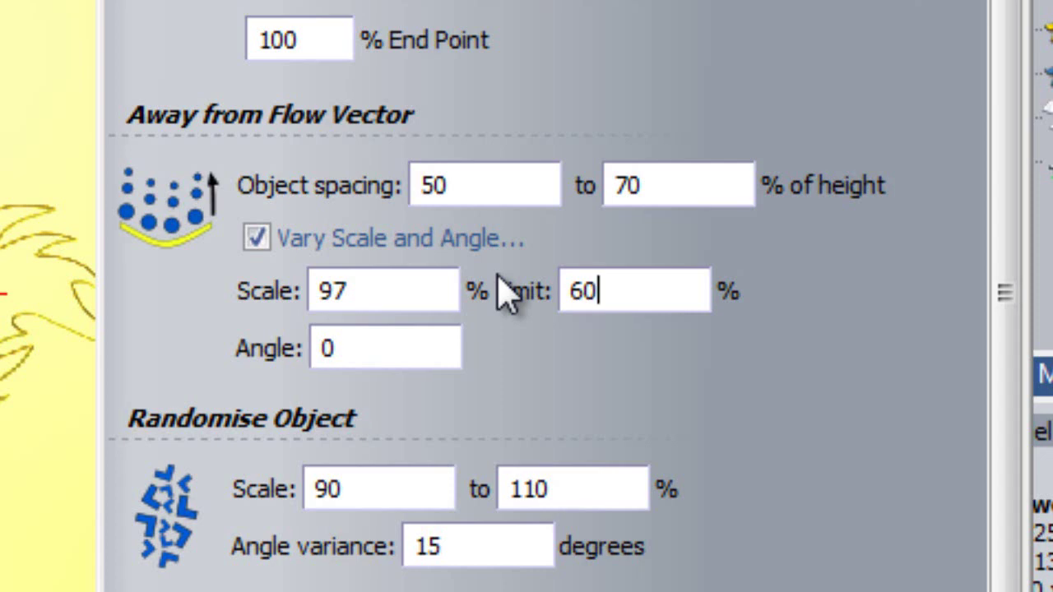
pyautogui.moveTo(404, 348); pyautogui.dragTo(239, 348)
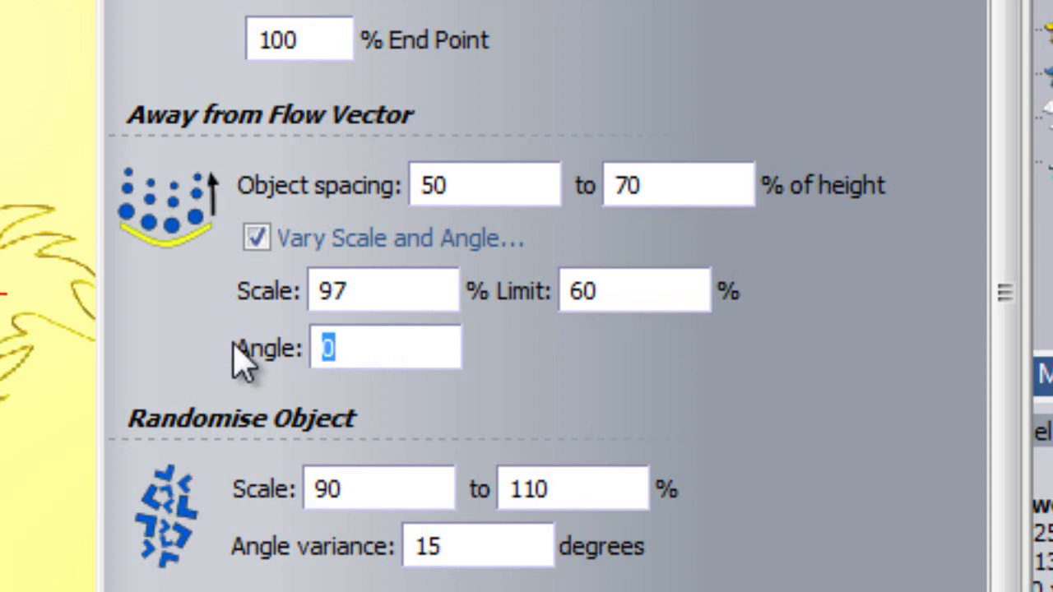
pyautogui.write('-2')
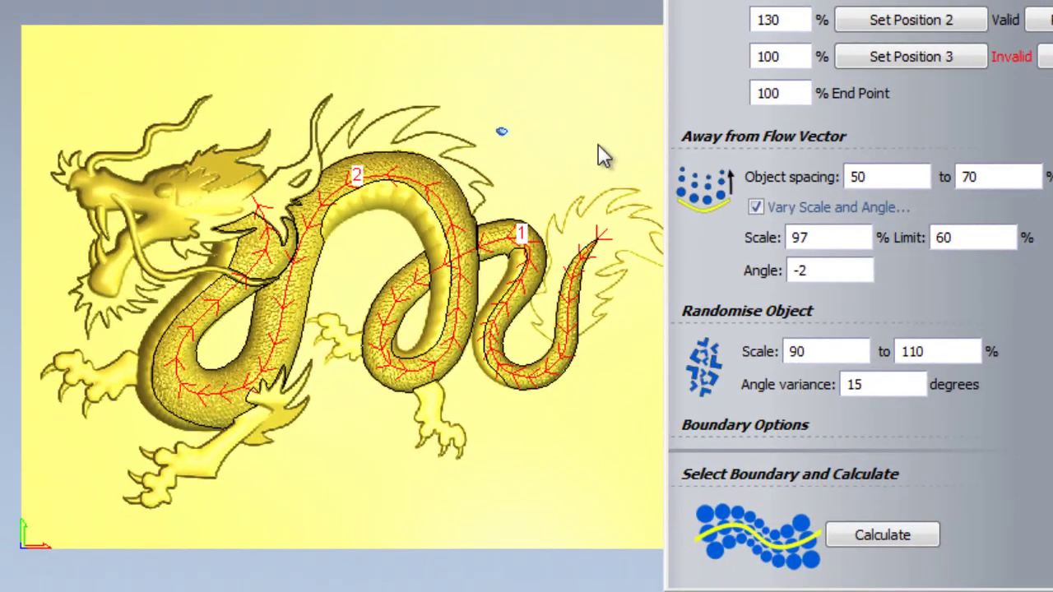
# - Calculate the scales on the dragon body outline and inspect the back and tail tip
pyautogui.click(420, 158)
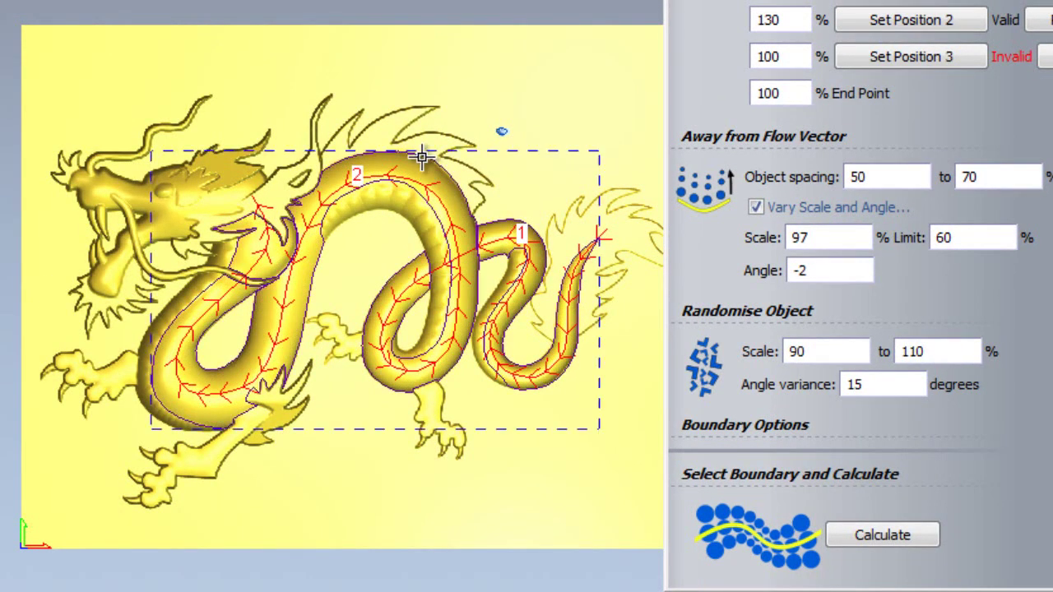
pyautogui.click(892, 536)
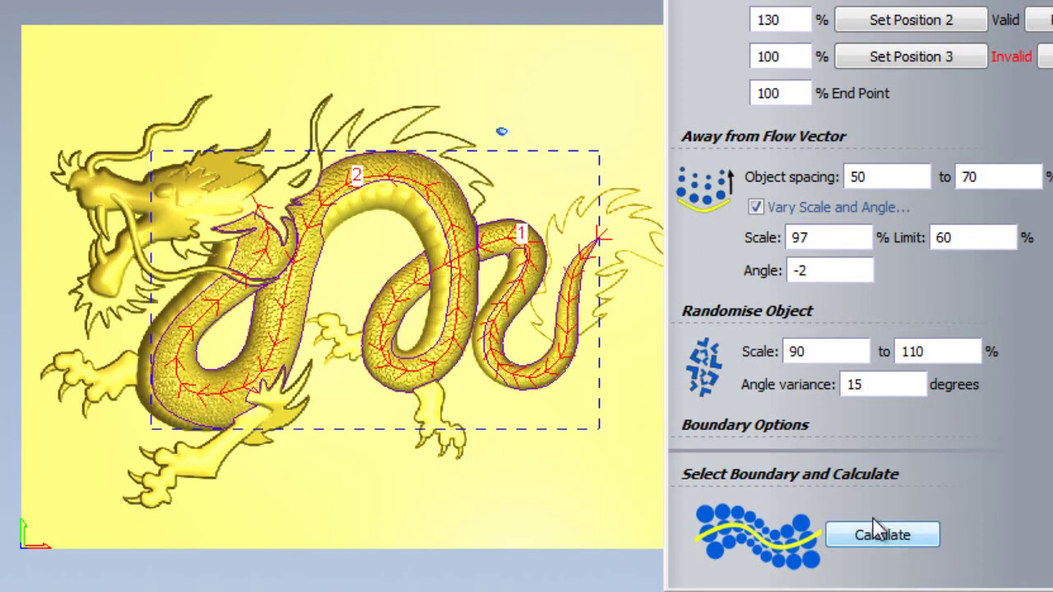
pyautogui.scroll(6, 411, 171)
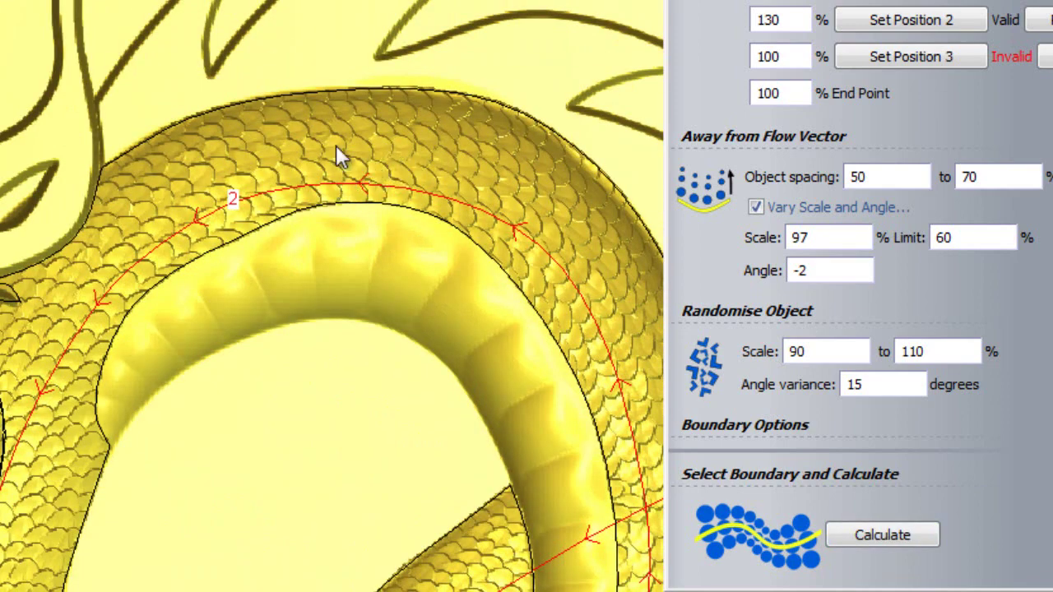
pyautogui.moveTo(340, 148); pyautogui.dragTo(329, 66, button='middle')
pyautogui.moveTo(509, 179); pyautogui.dragTo(206, 129, button='middle')
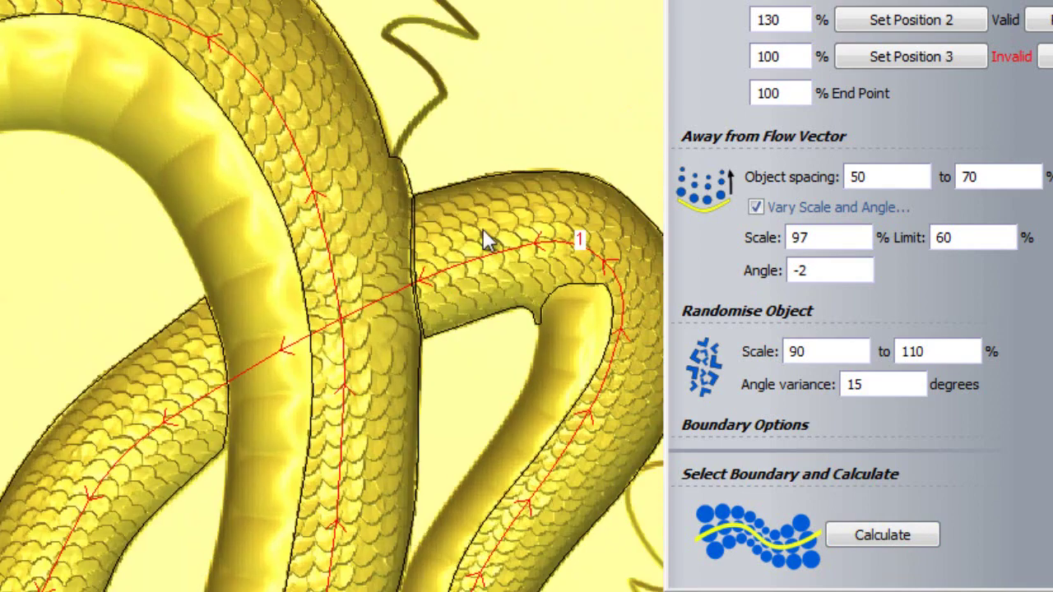
pyautogui.moveTo(461, 230); pyautogui.dragTo(343, 172, button='middle')
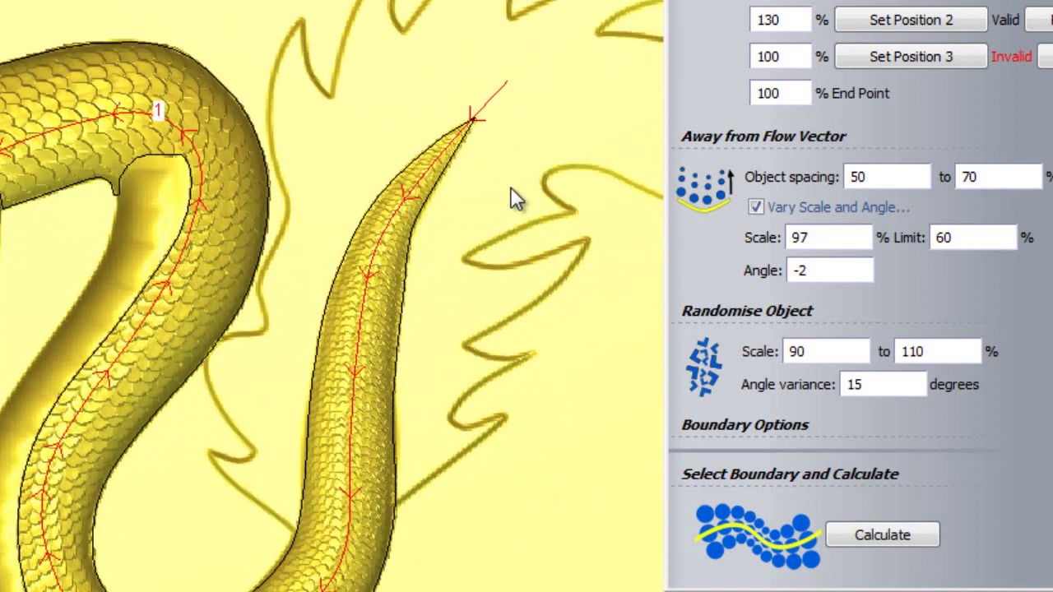